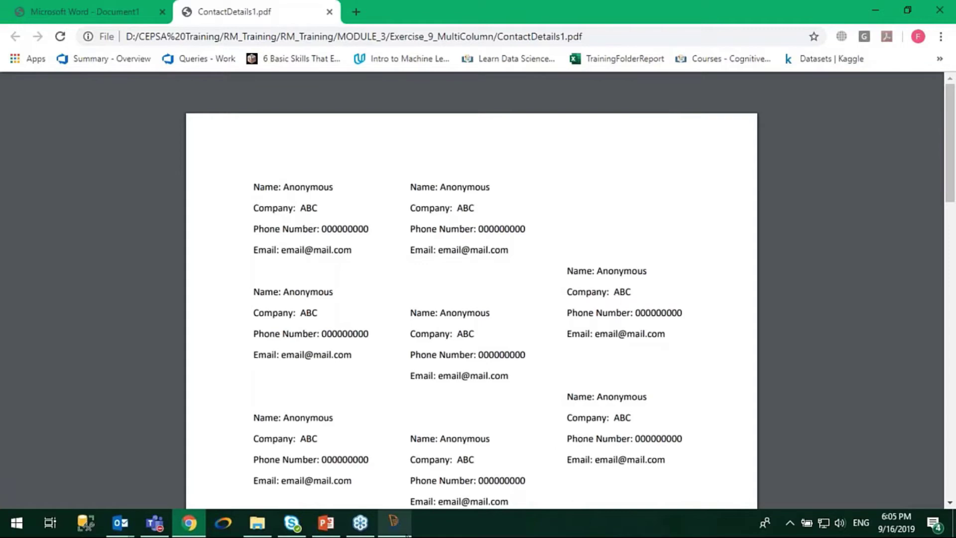
Switch to ReportMiner and close all open documents, saving the changed files when asked
left_click(394, 521)
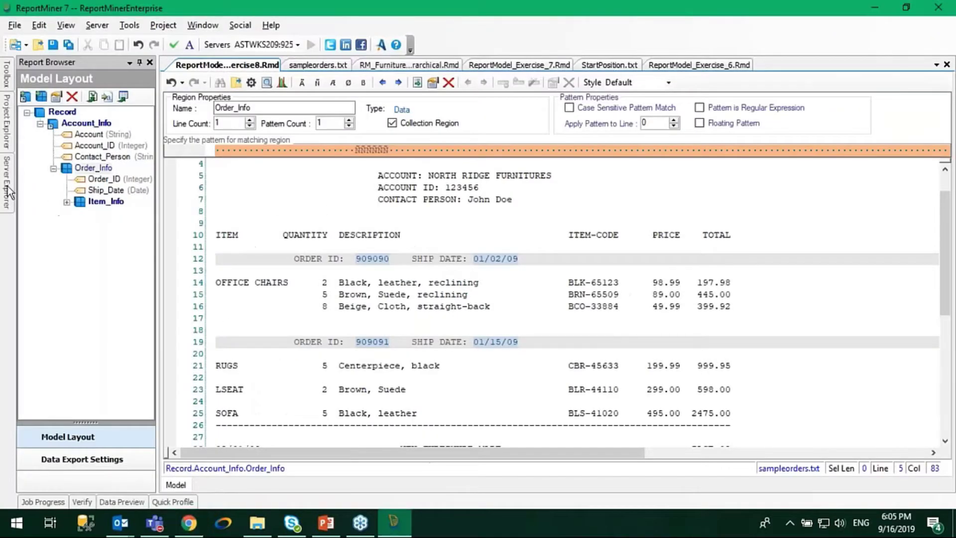
left_click(14, 26)
right_click(225, 68)
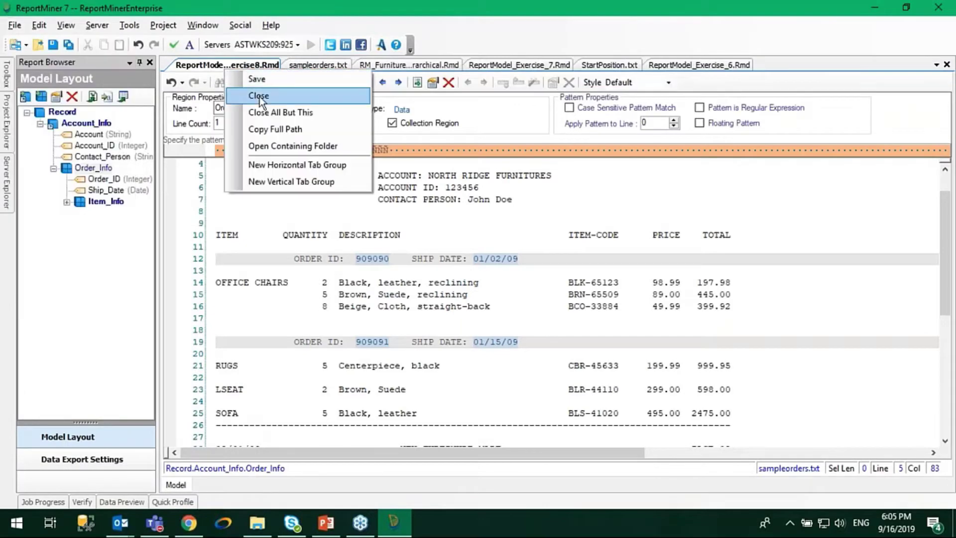
left_click(269, 114)
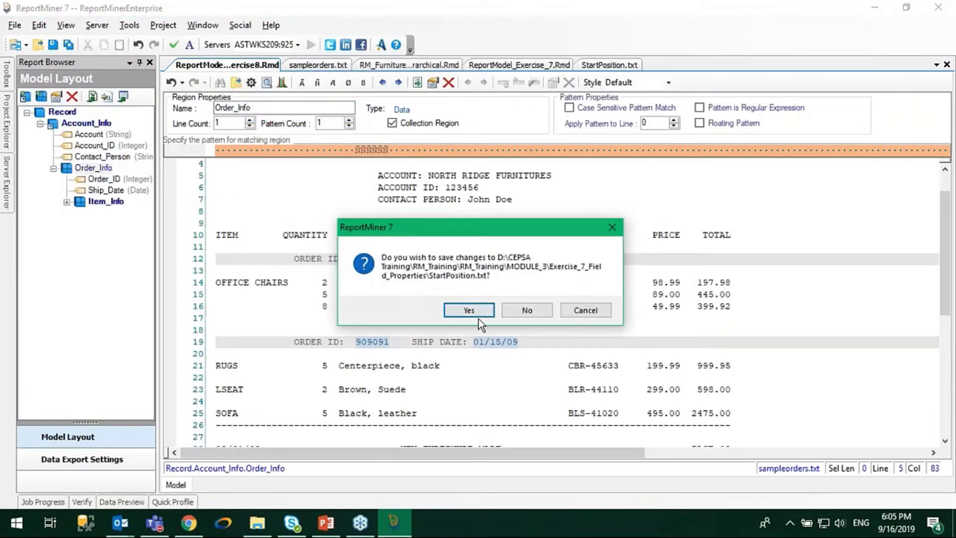
left_click(479, 316)
left_click(431, 311)
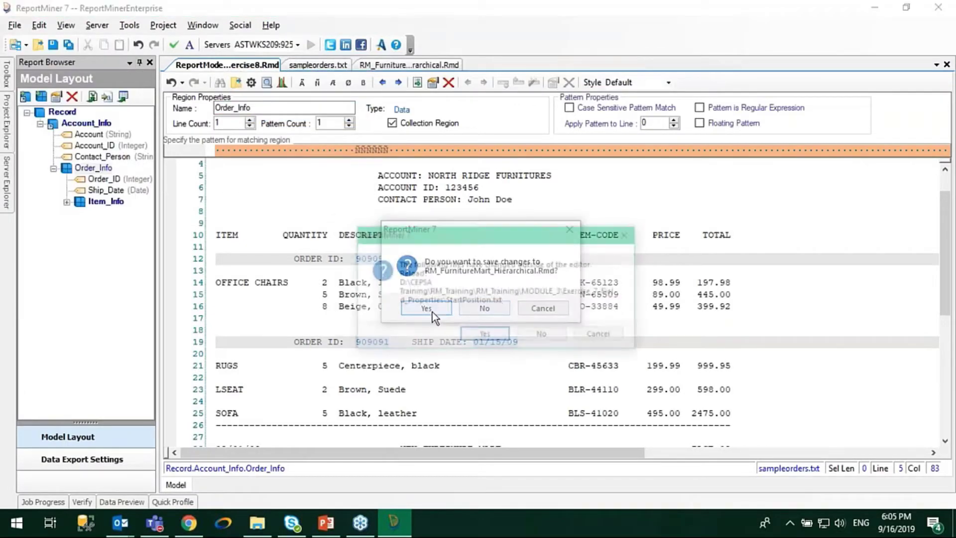
left_click(479, 331)
left_click(424, 308)
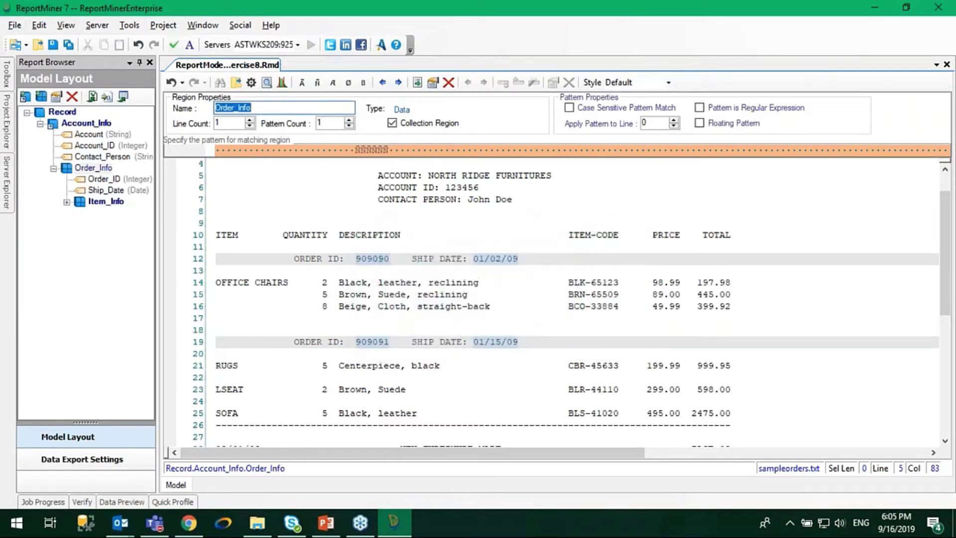
right_click(211, 65)
left_click(233, 94)
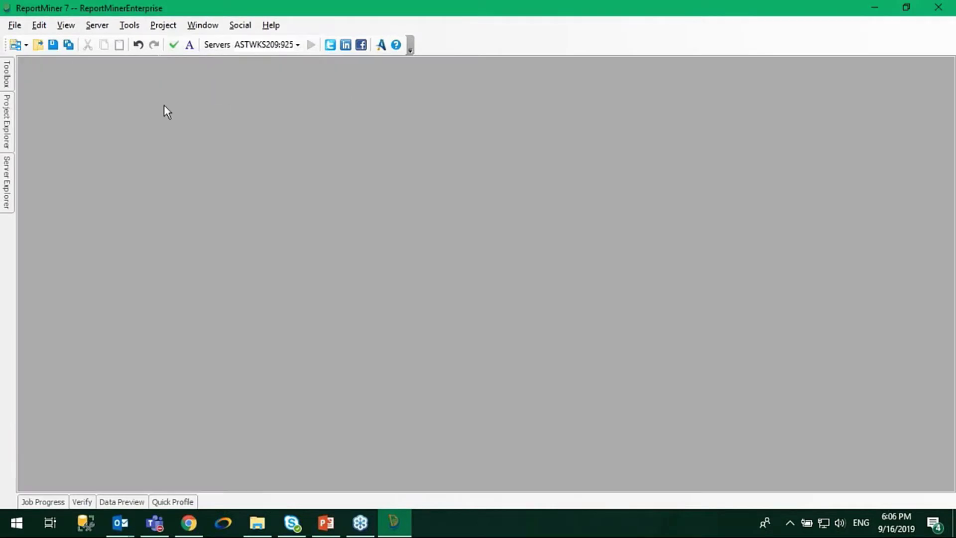
Create a new report model from ContactDetails1.pdf in the MODULE_3\Exercise_9_MultiColumn folder, keeping the default reading options
left_click(20, 27)
mouse_move(100, 41)
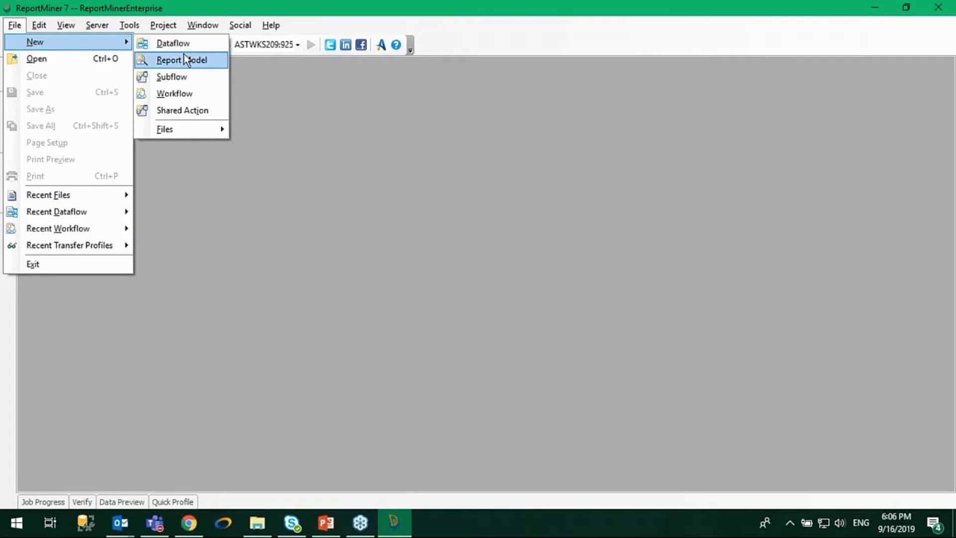
left_click(184, 54)
left_click(496, 96)
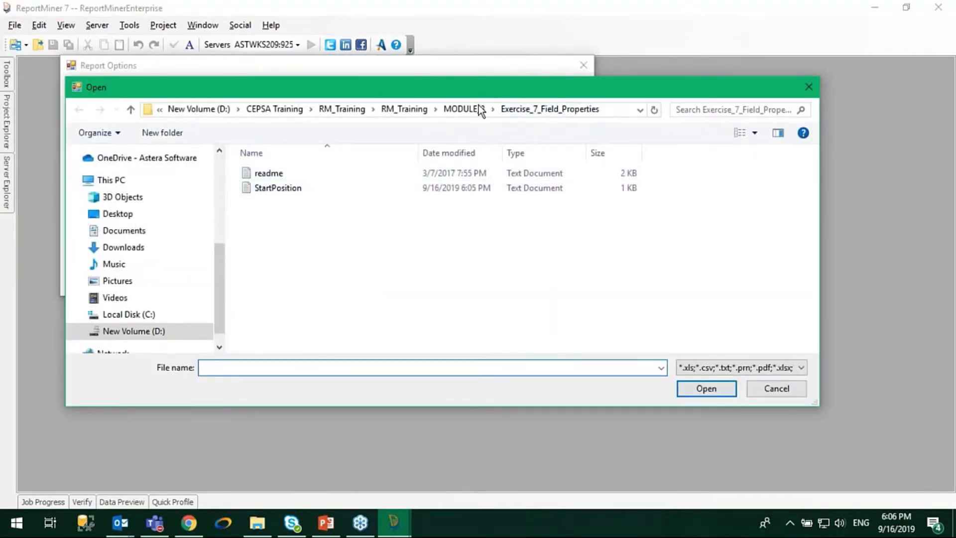
left_click(479, 108)
double_click(286, 217)
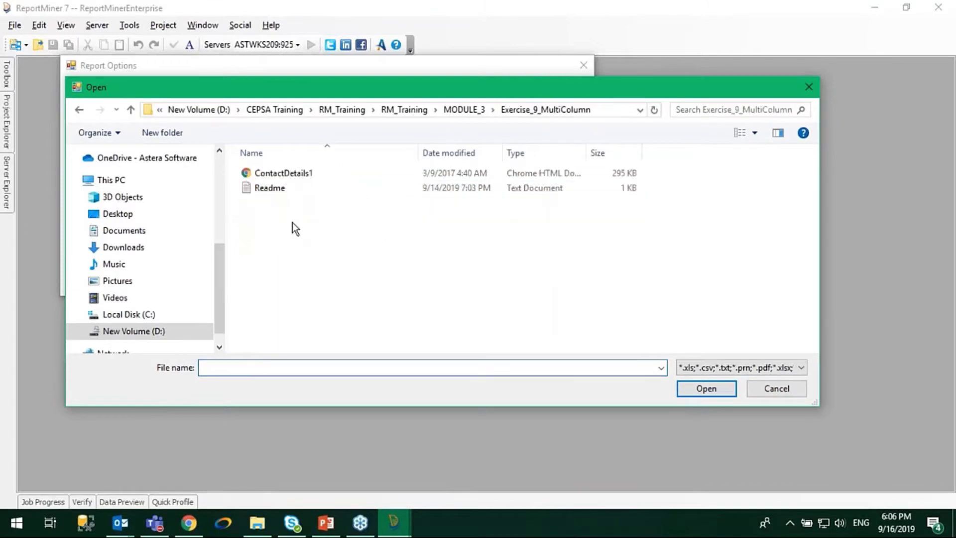
left_click(256, 176)
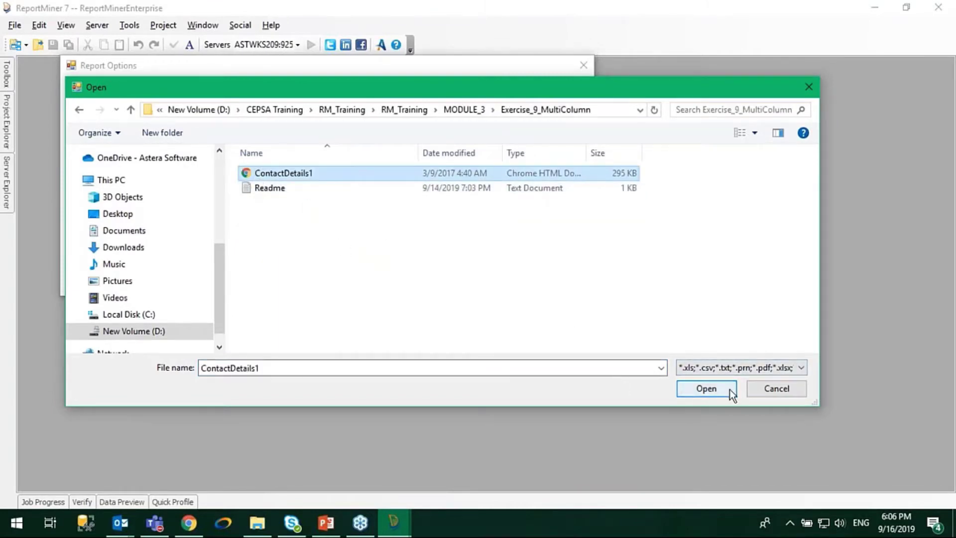
left_click(713, 389)
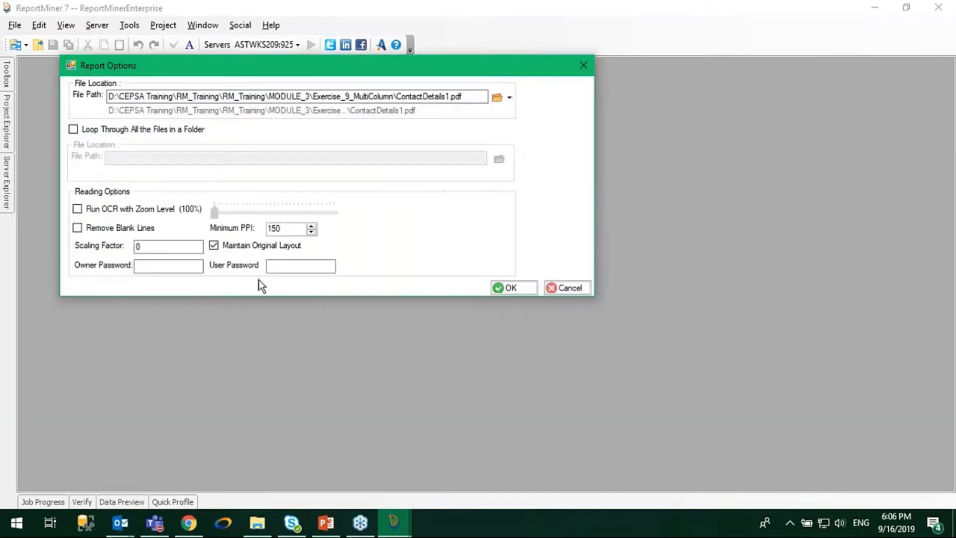
left_click(513, 281)
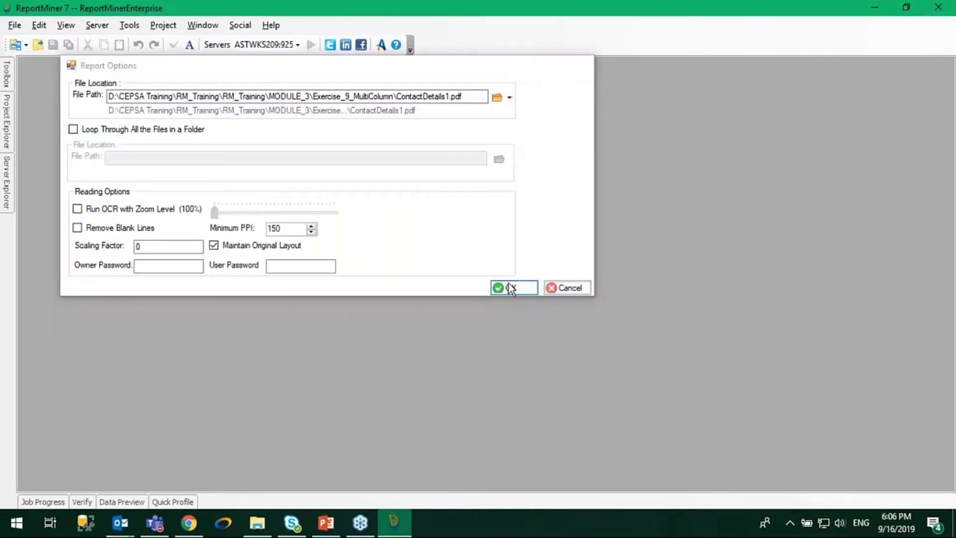
scroll(334, 245, "up", 1)
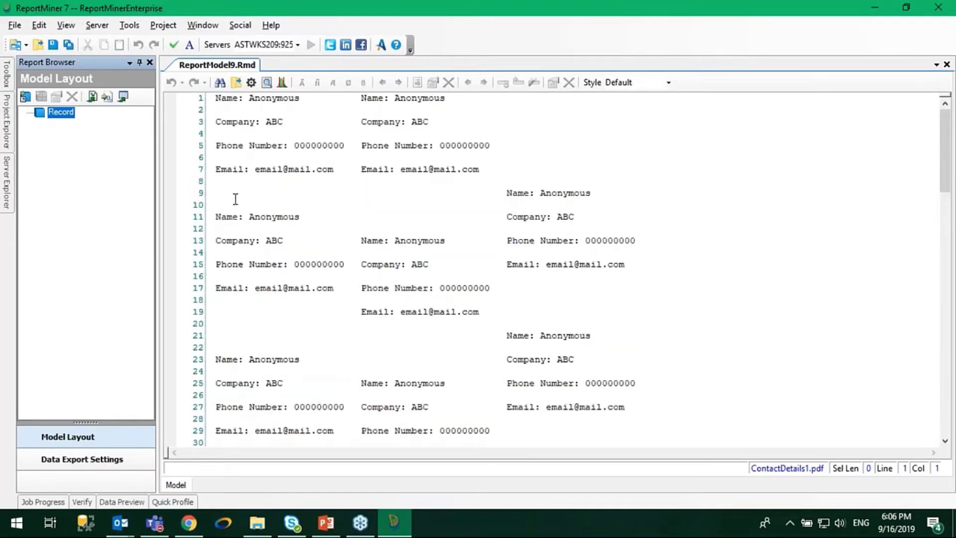
Add a data region to the record and turn on its Multi-Column option
left_click(26, 97)
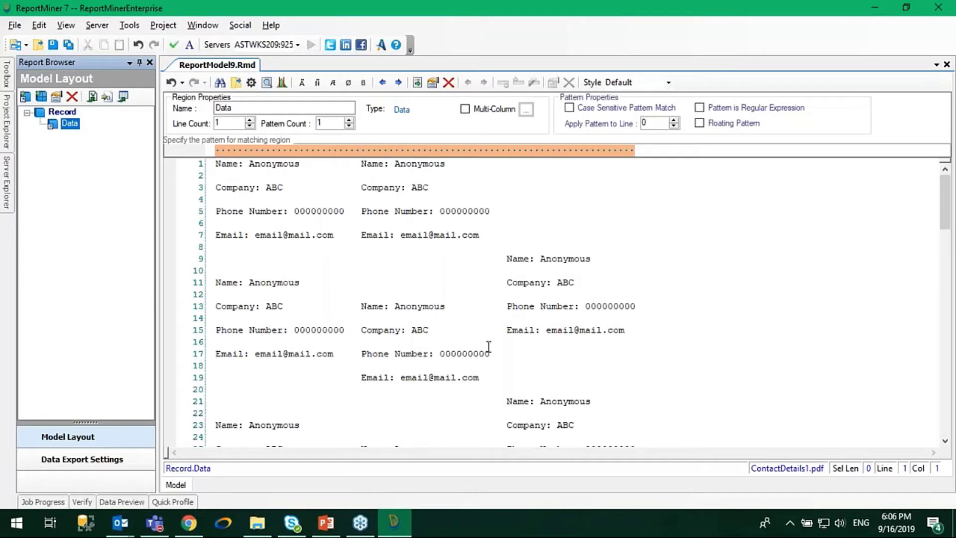
left_click(465, 109)
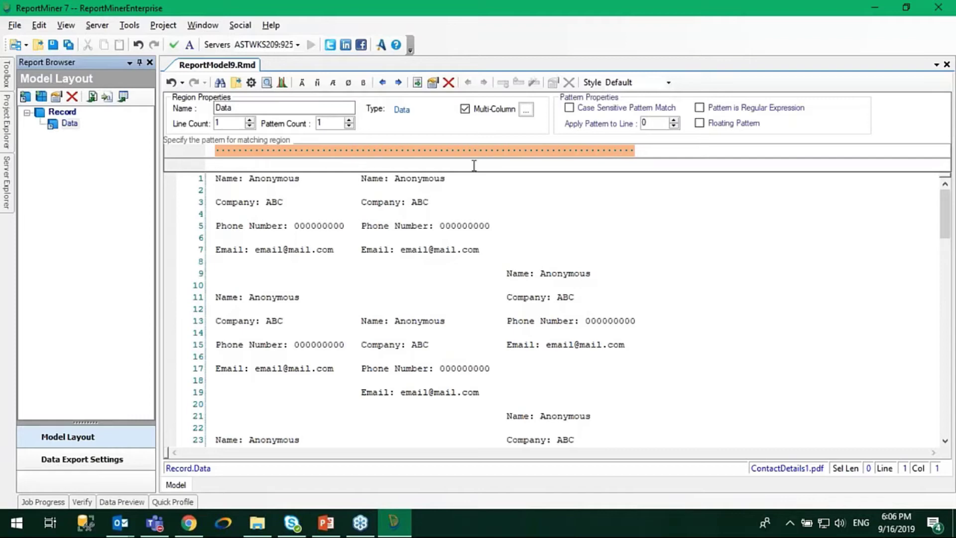
left_click(465, 109)
left_click(465, 109)
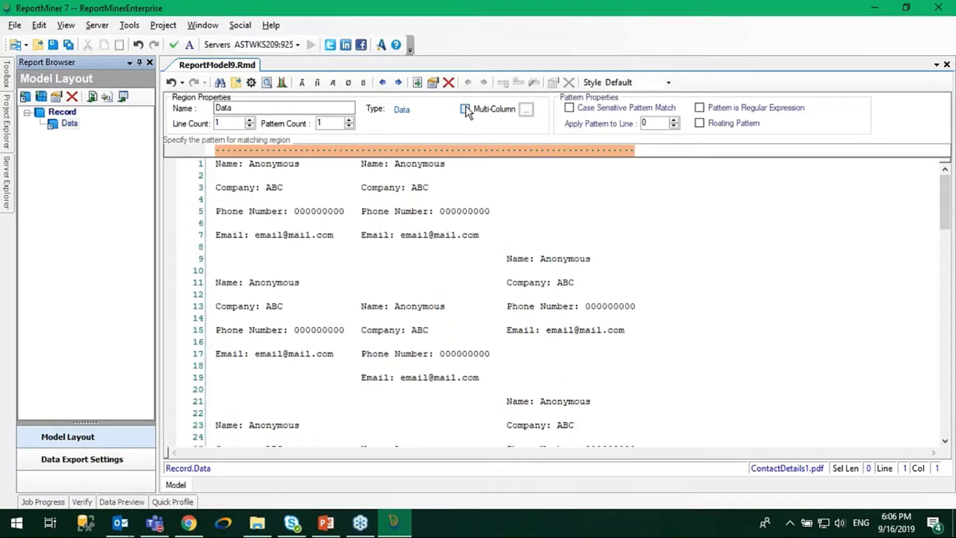
Try marking the second and third column starts manually and calculating starting points for 2 columns, and reset the Multi-Column option
left_click(360, 165)
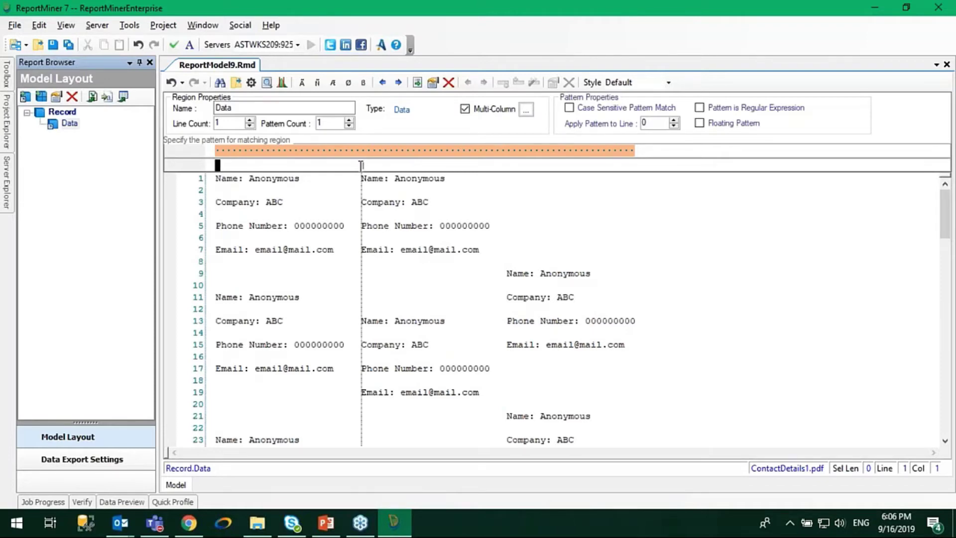
left_click(505, 165)
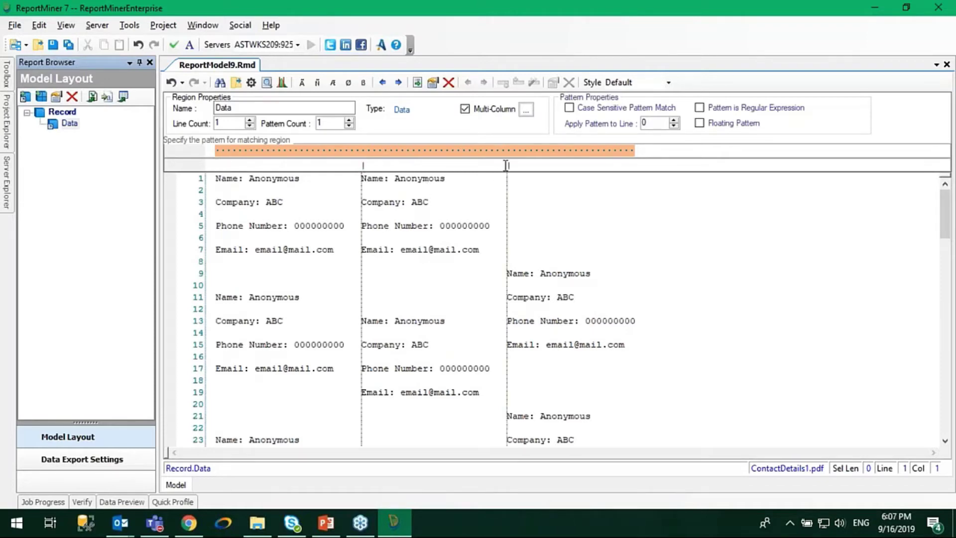
left_click(525, 111)
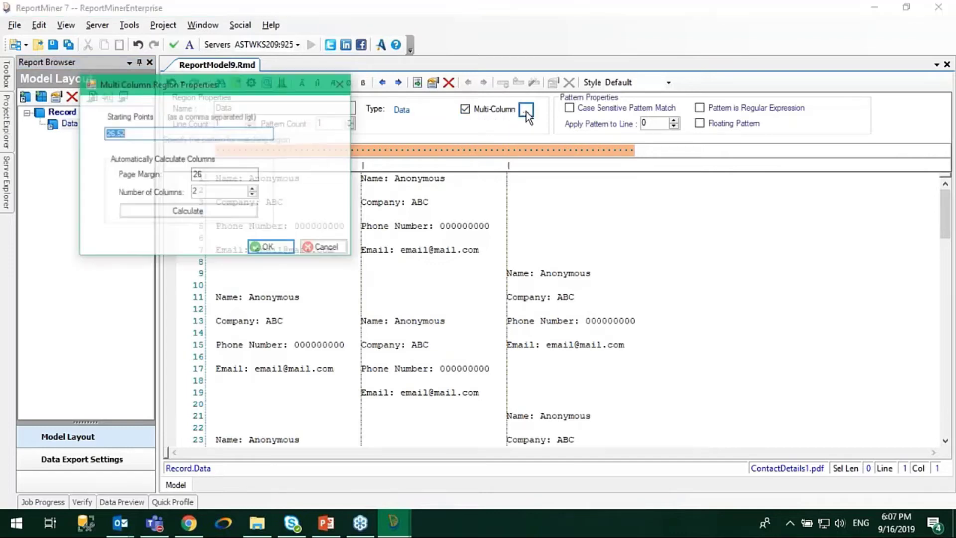
left_click(192, 213)
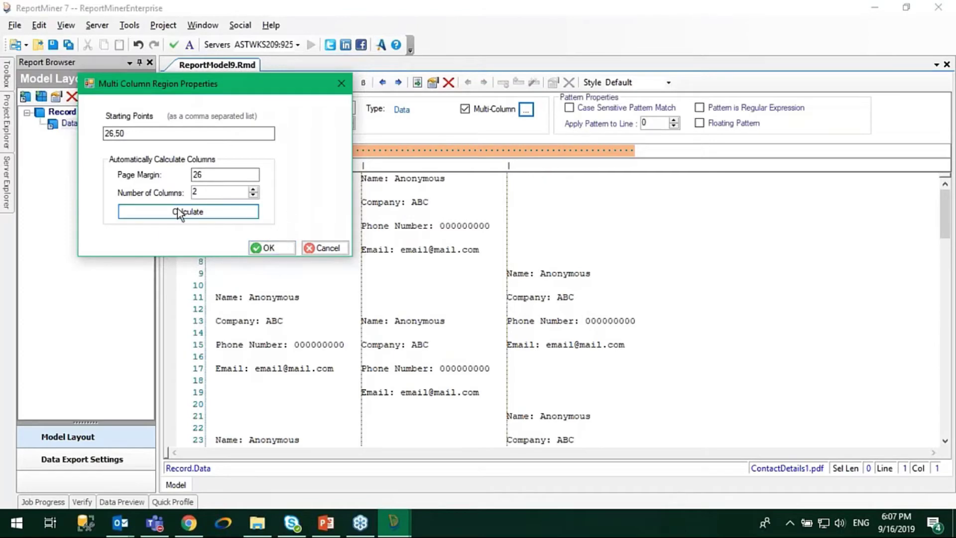
left_click(320, 243)
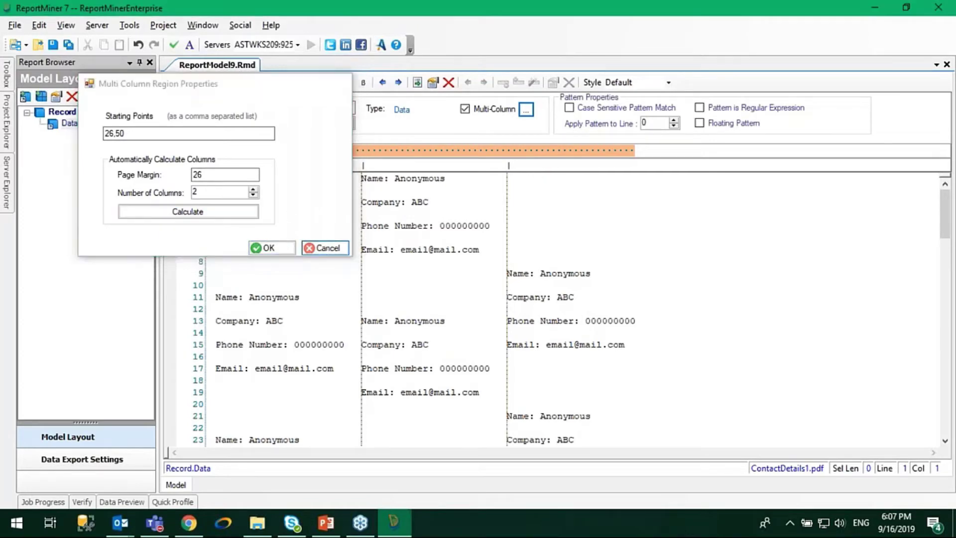
left_click(478, 110)
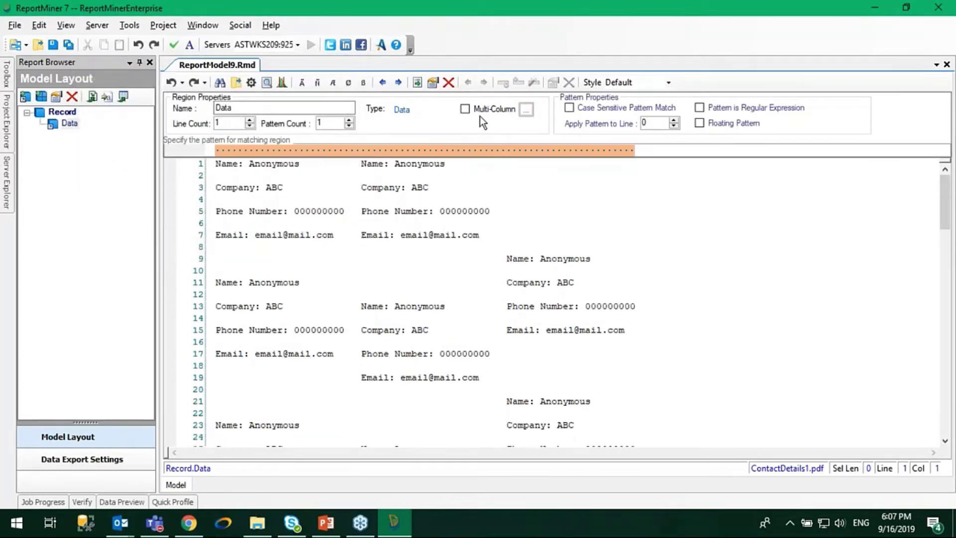
left_click(486, 111)
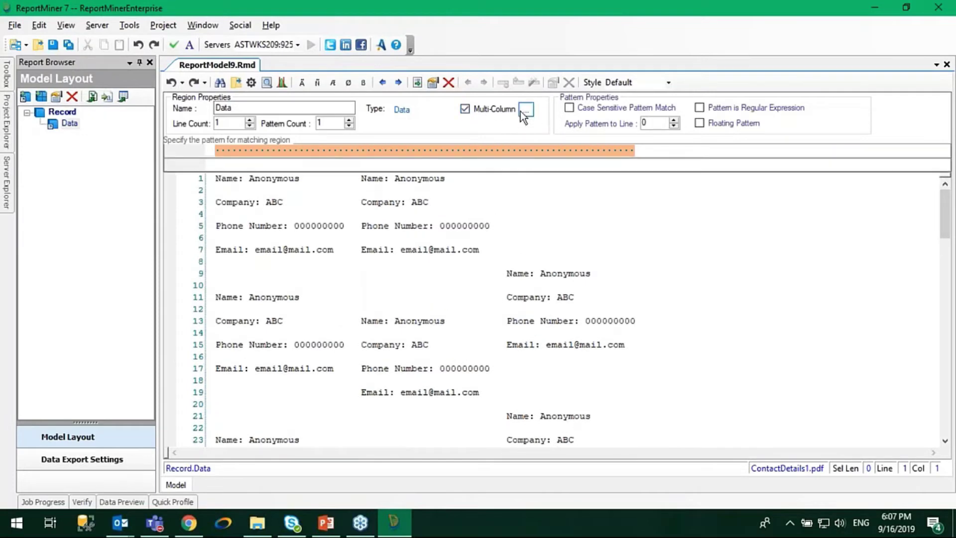
Set the region's number of columns to 3 and apply automatically calculated starting points
left_click(522, 110)
left_click(210, 229)
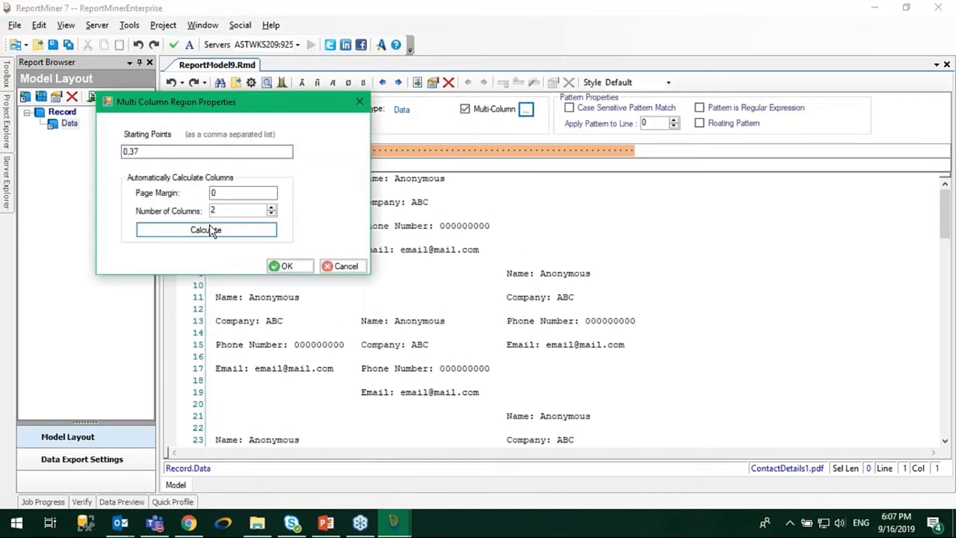
double_click(230, 210)
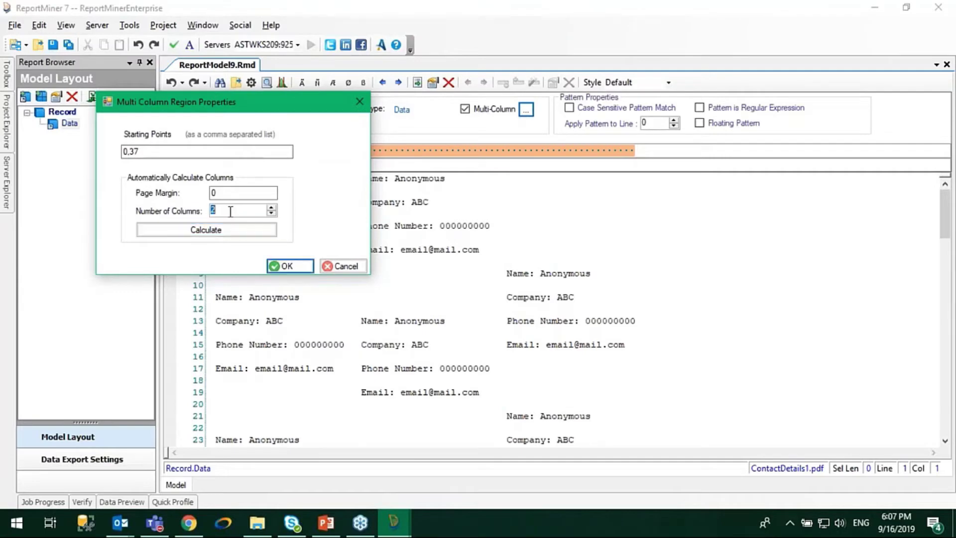
type("3")
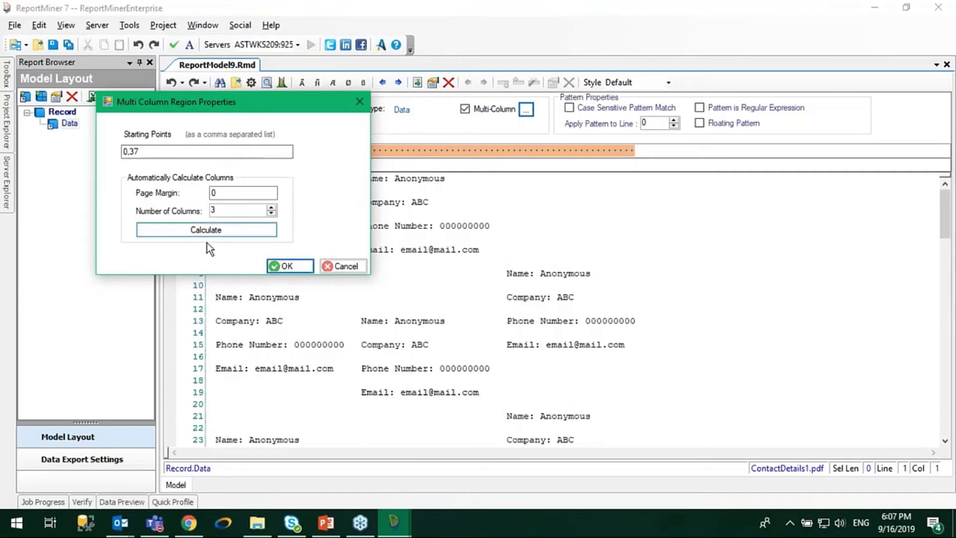
left_click(192, 235)
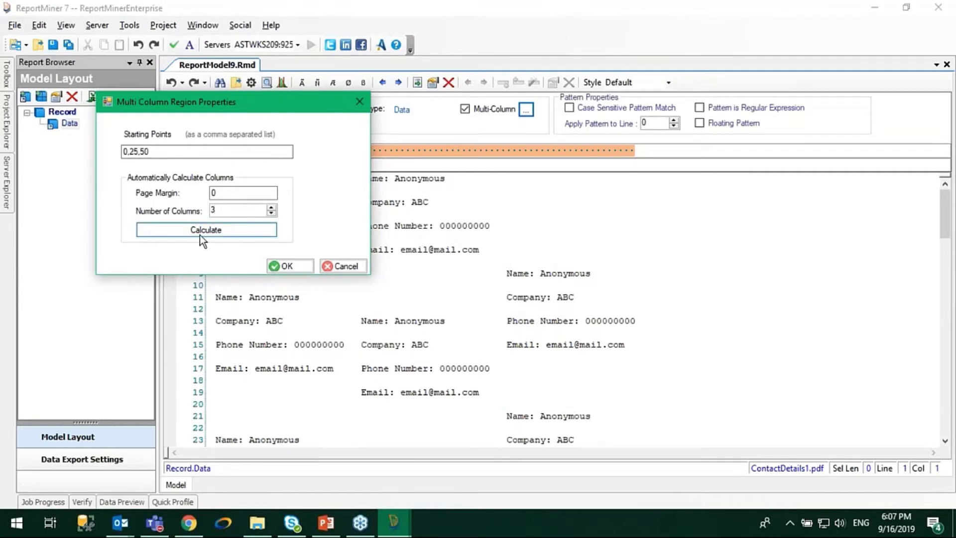
left_click(303, 264)
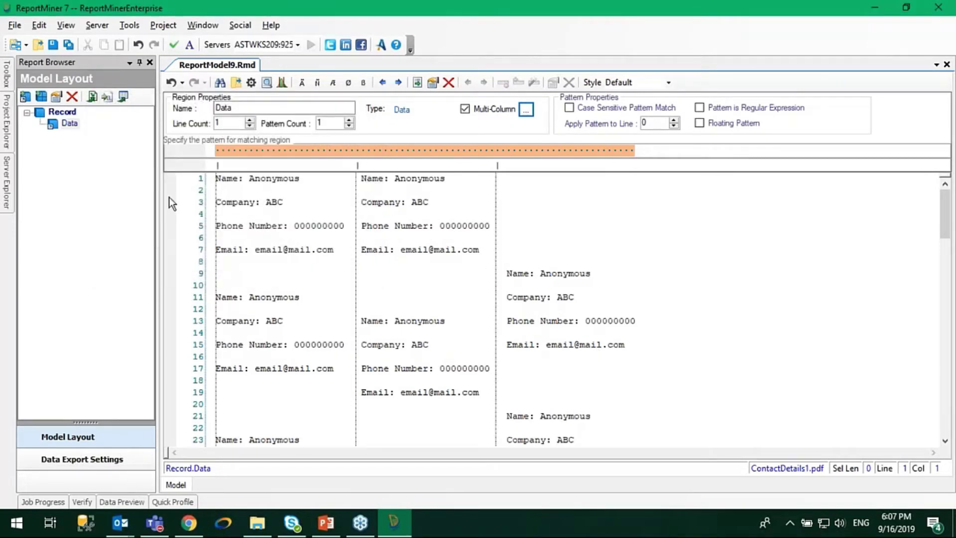
Set the region's matching pattern to "Name:" and align the second and third column markers with the start of their contact text
left_click(218, 150)
type("Na")
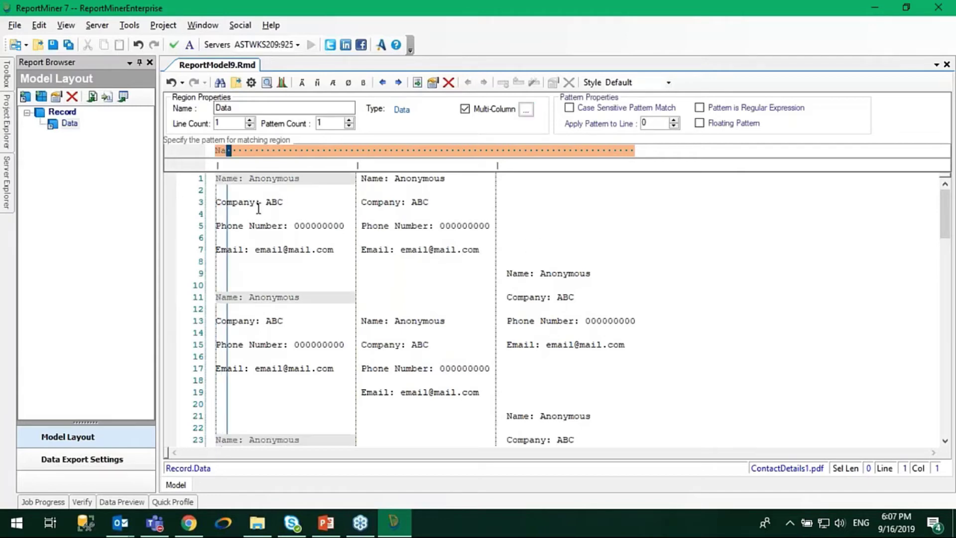
type("me:")
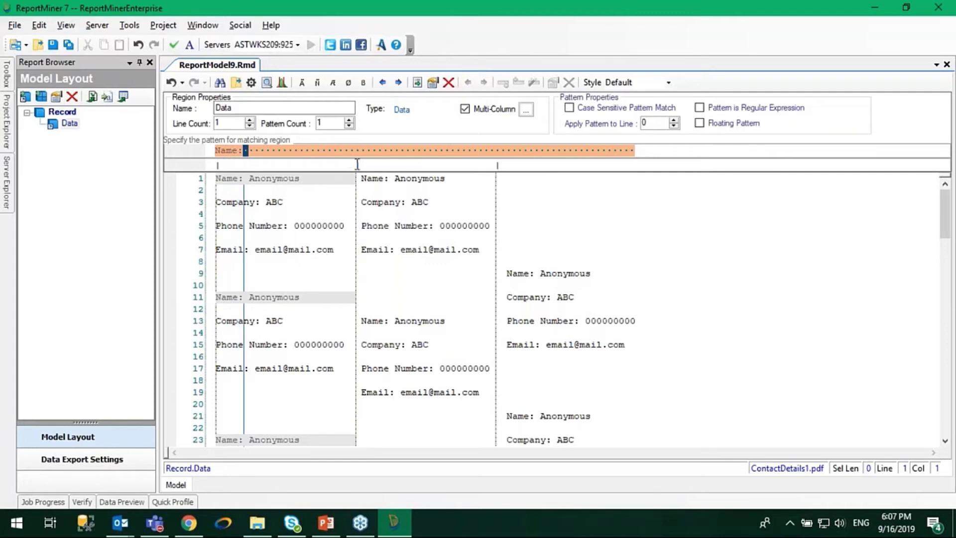
left_click_drag(356, 164, 362, 164)
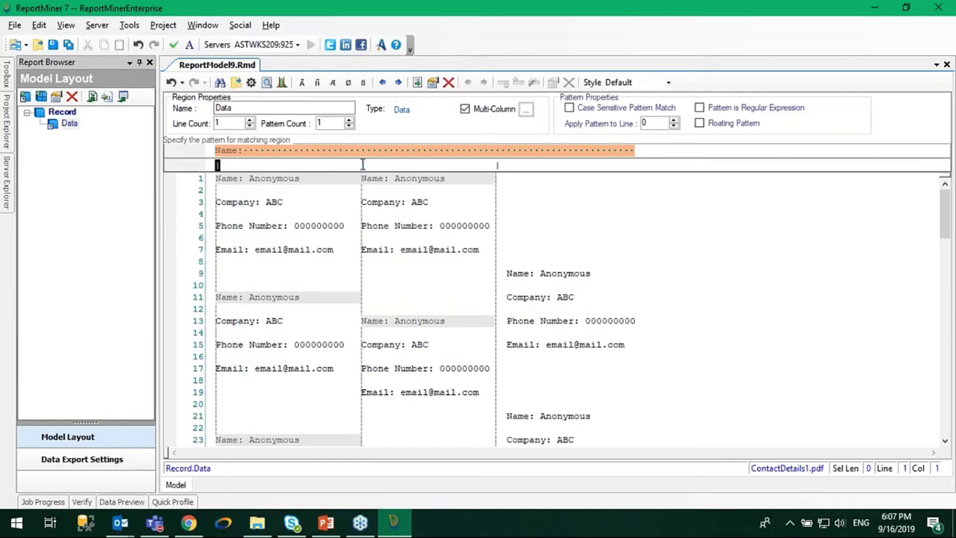
left_click_drag(496, 166, 508, 166)
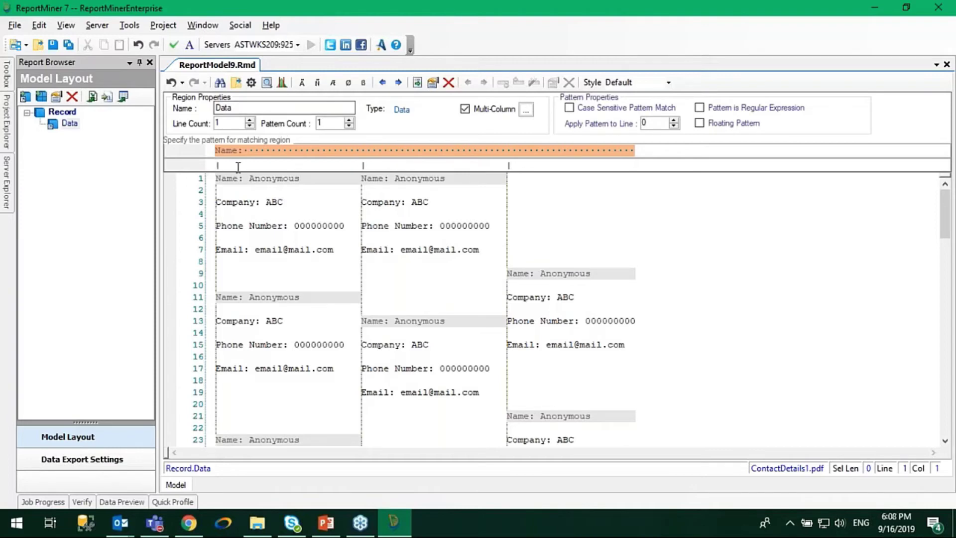
Set the data region's line count to 7 to cover each contact from name to email
left_click(252, 121)
left_click(252, 121)
left_click(251, 121)
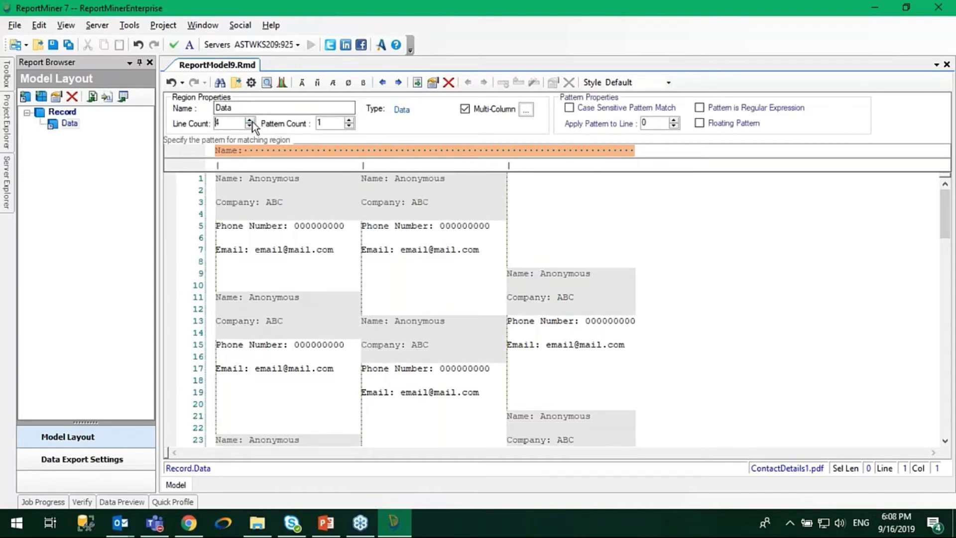
left_click(251, 121)
left_click(252, 121)
left_click(251, 121)
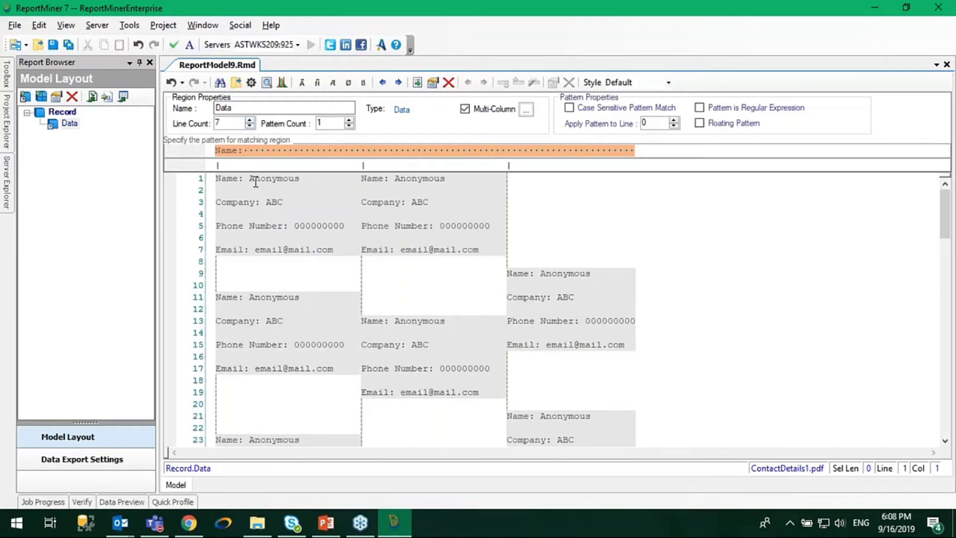
Add a data field over the value after "Name:" in the first contact and name it Name
left_click_drag(244, 174, 325, 183)
right_click(300, 177)
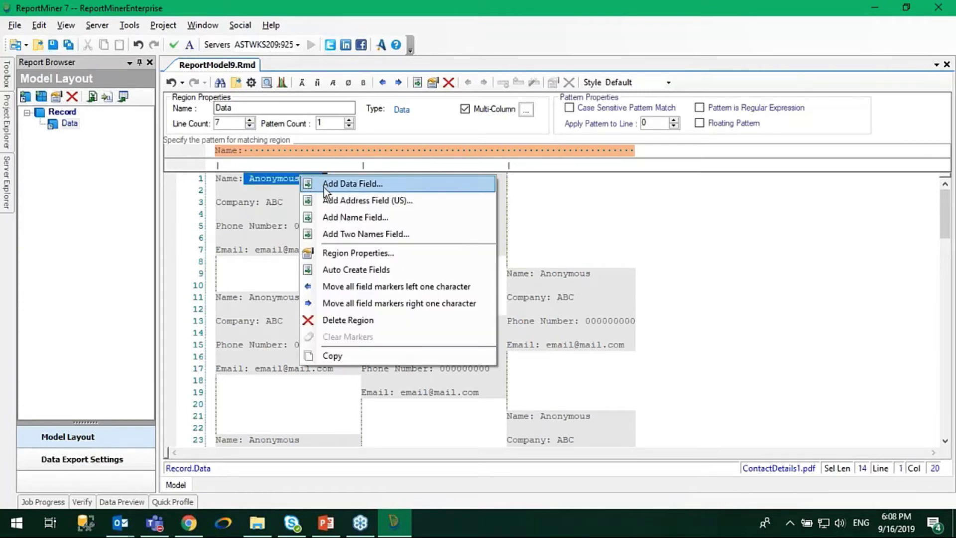
left_click(324, 184)
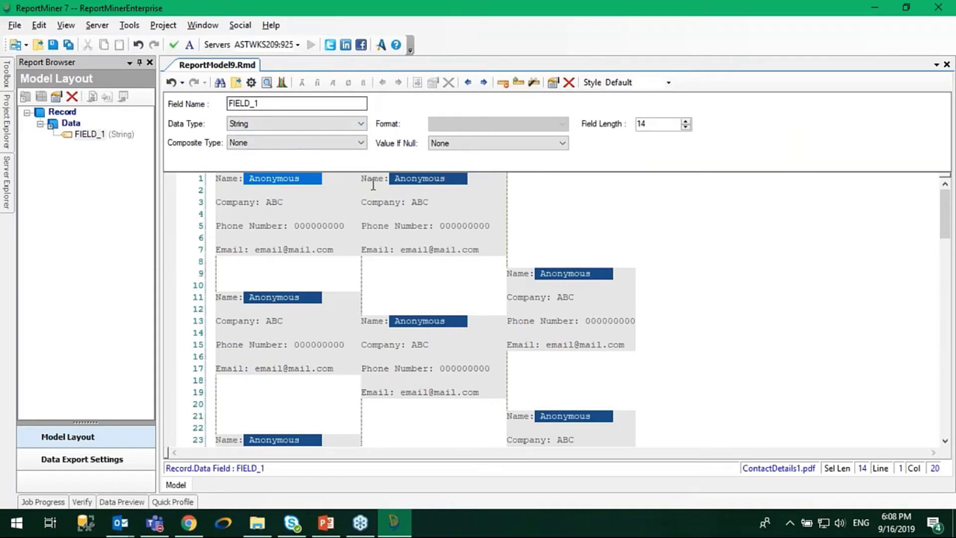
double_click(290, 103)
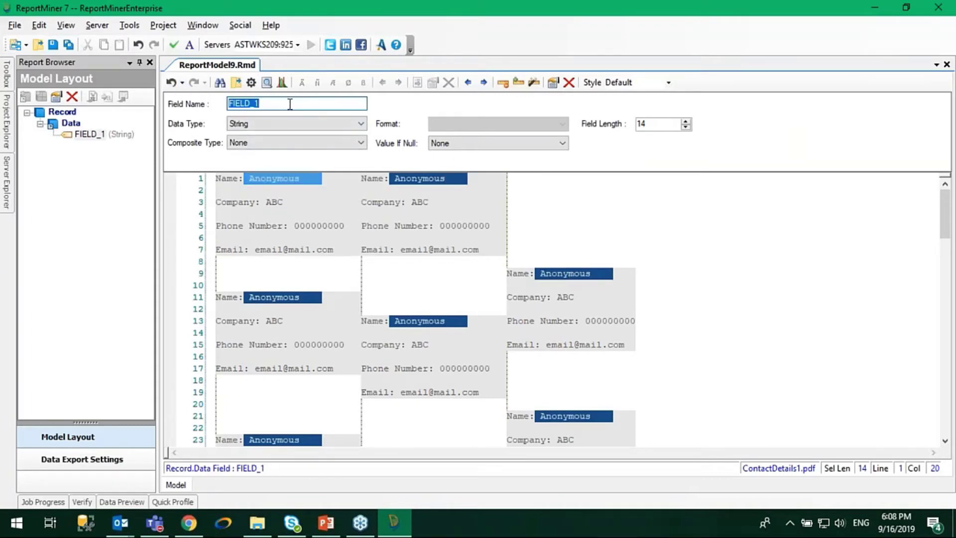
type("Name")
key("Return")
Add a data field over the value after "Company:" in the first contact and name it Company
left_click_drag(261, 202, 311, 203)
right_click(311, 204)
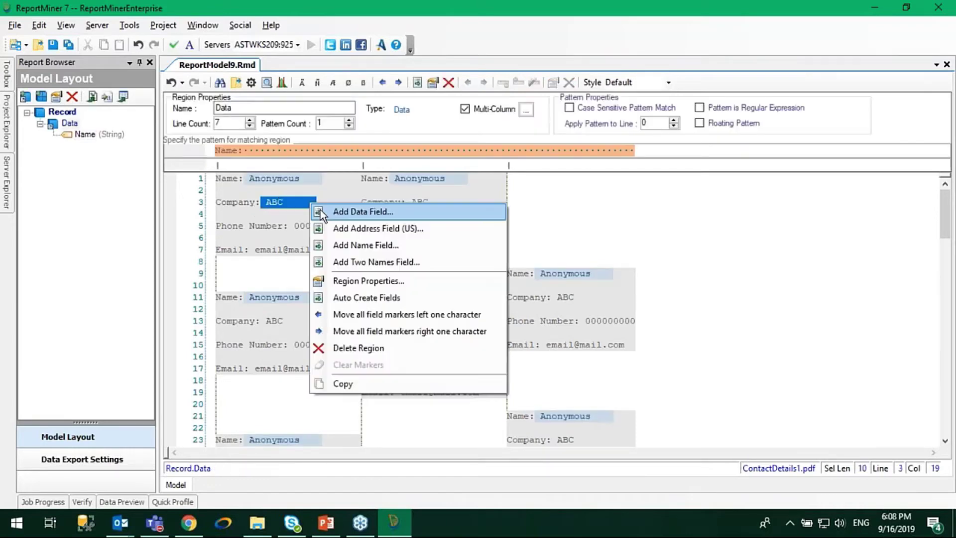
left_click(320, 211)
double_click(244, 104)
type("Company")
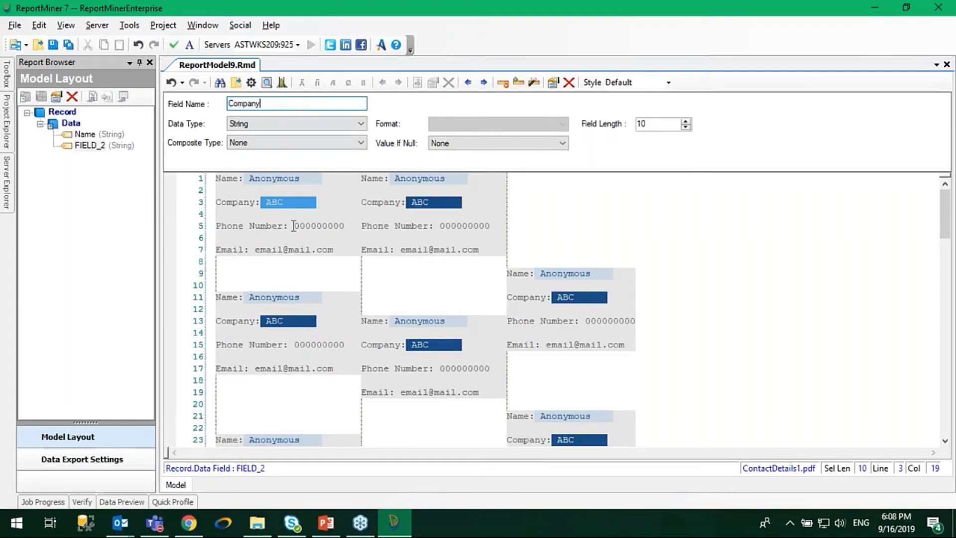
key("Return")
Add a data field over the value after "Phone Number:" in the first contact and name it Phone
left_click_drag(294, 226, 349, 225)
right_click(342, 226)
left_click(348, 232)
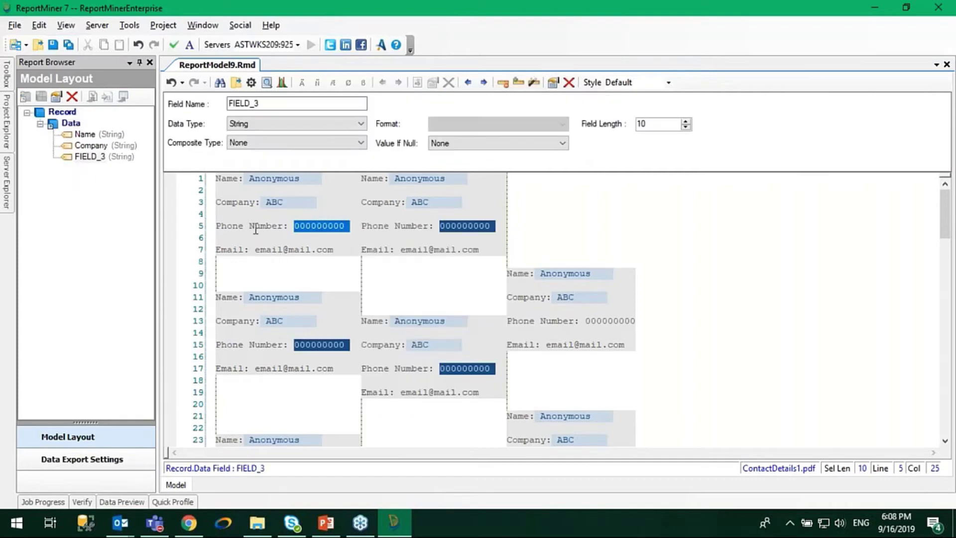
double_click(281, 103)
type("Pho")
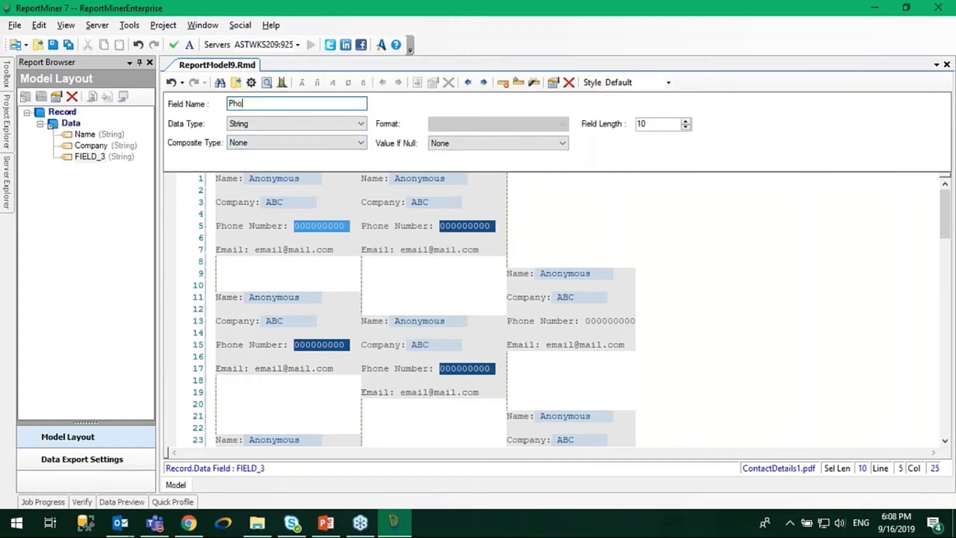
type("ne")
Add a data field over the value after "Email:" in the first contact and name it Email
left_click_drag(254, 249, 358, 251)
right_click(273, 250)
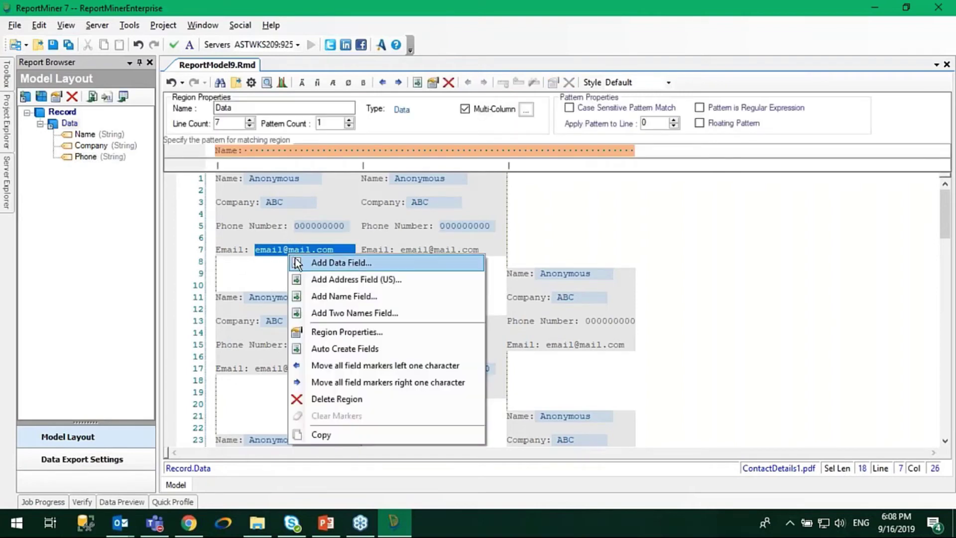
left_click(331, 262)
double_click(312, 103)
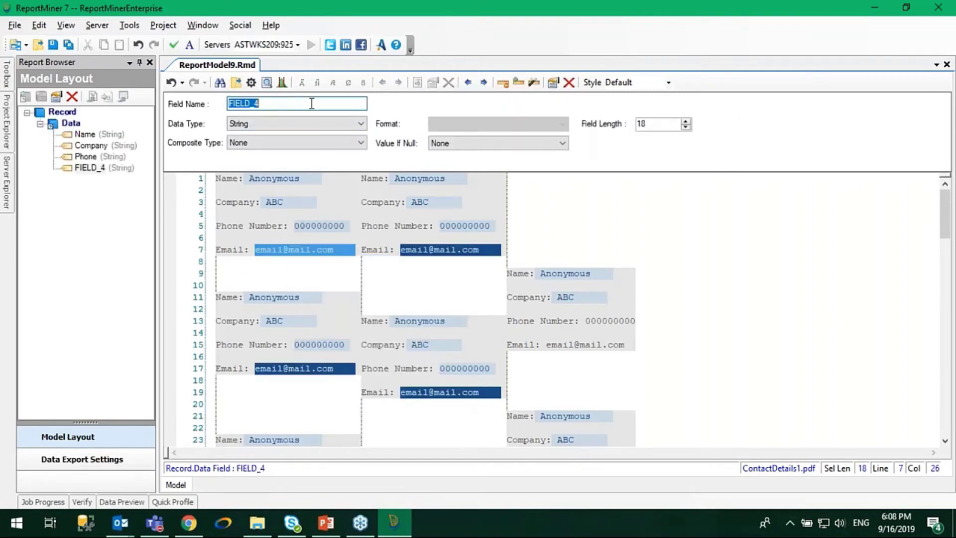
type("Email")
left_click(425, 284)
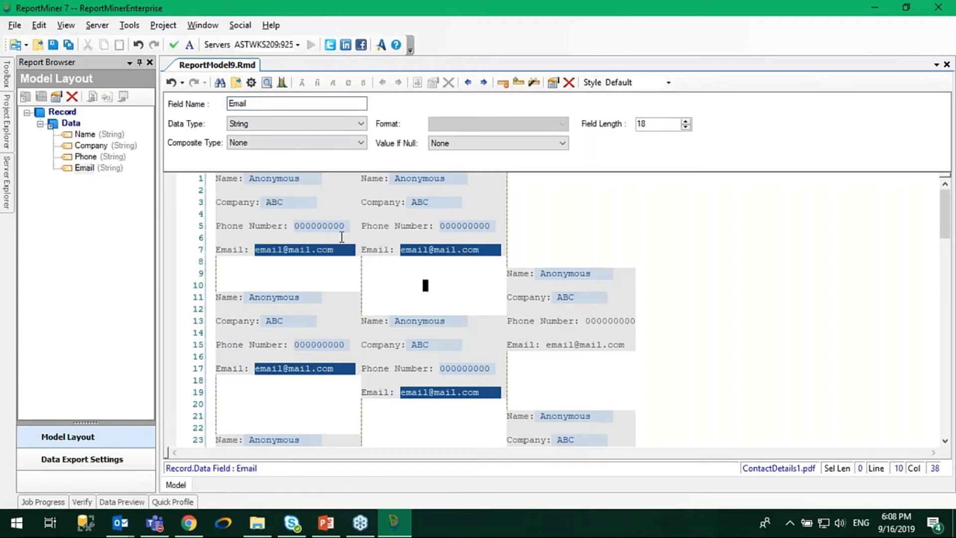
Move the Phone field marker one character left so it also fits the third column
left_click(330, 226)
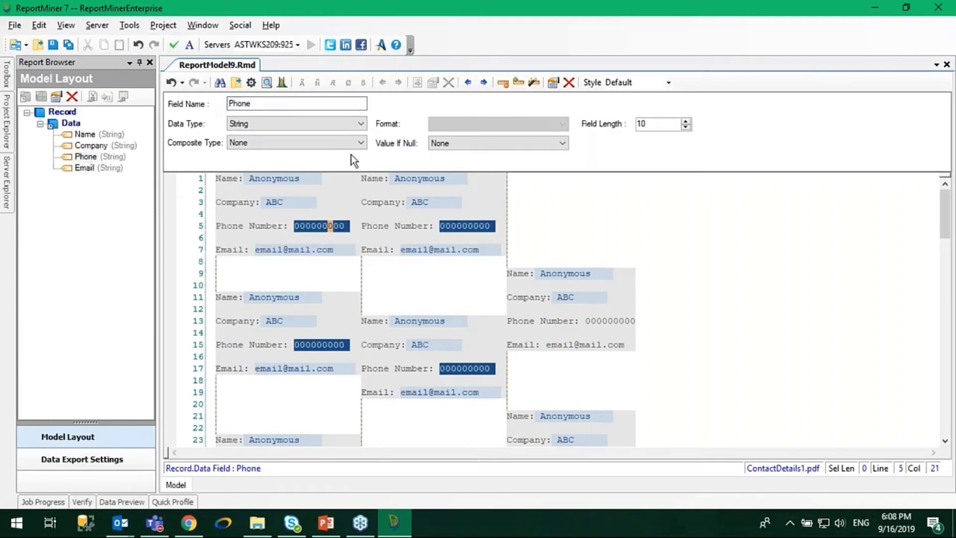
left_click(467, 82)
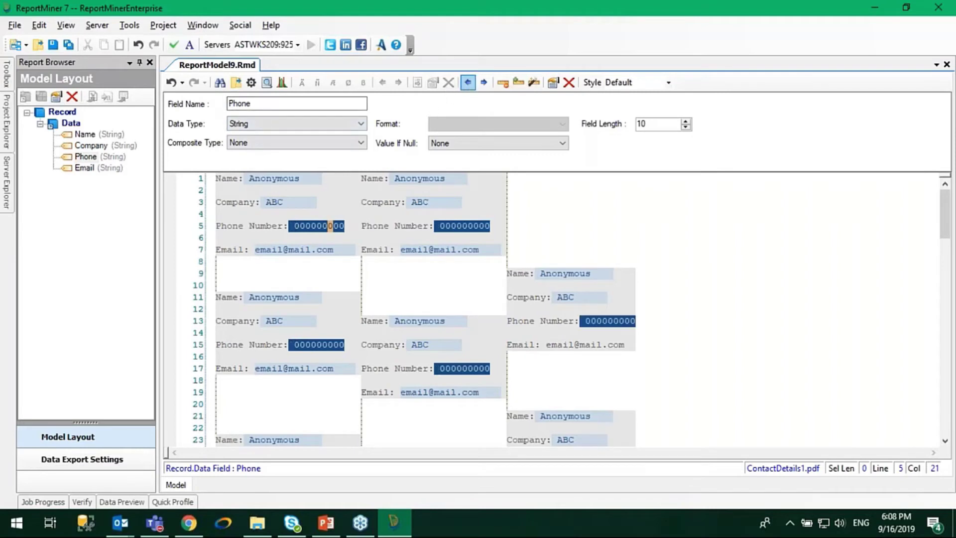
scroll(499, 404, "down", 7)
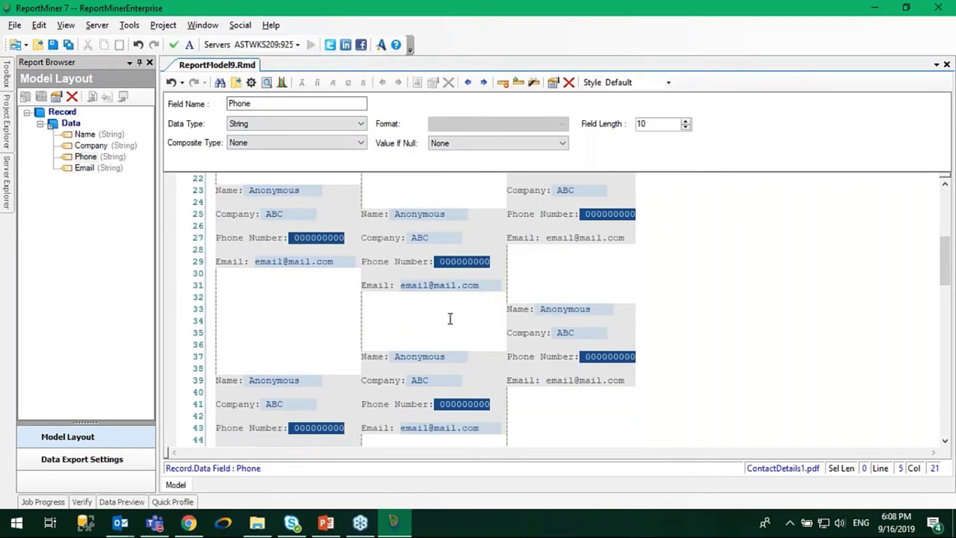
Move the Email field marker one character left and reduce the field's length to 16 characters
left_click(412, 285)
left_click(468, 83)
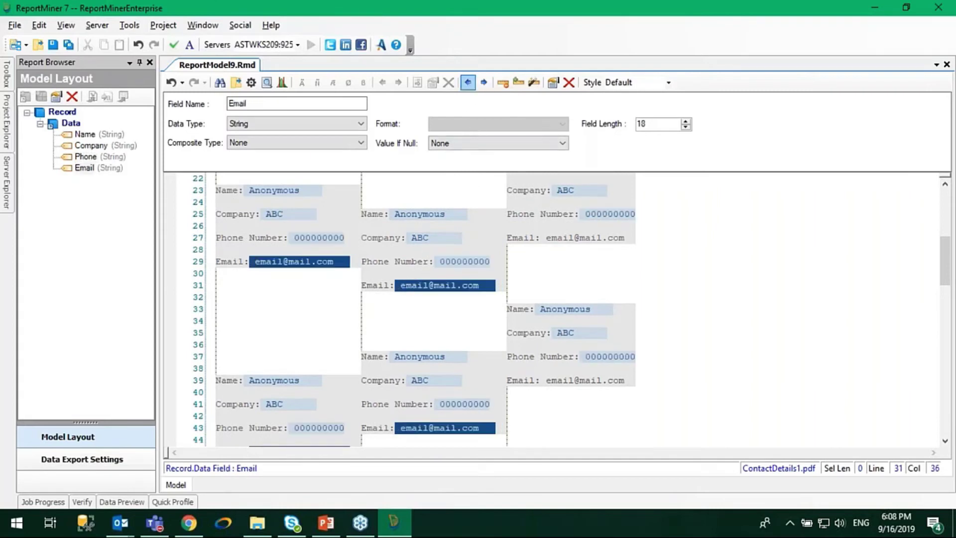
left_click(484, 82)
left_click_drag(547, 239, 631, 239)
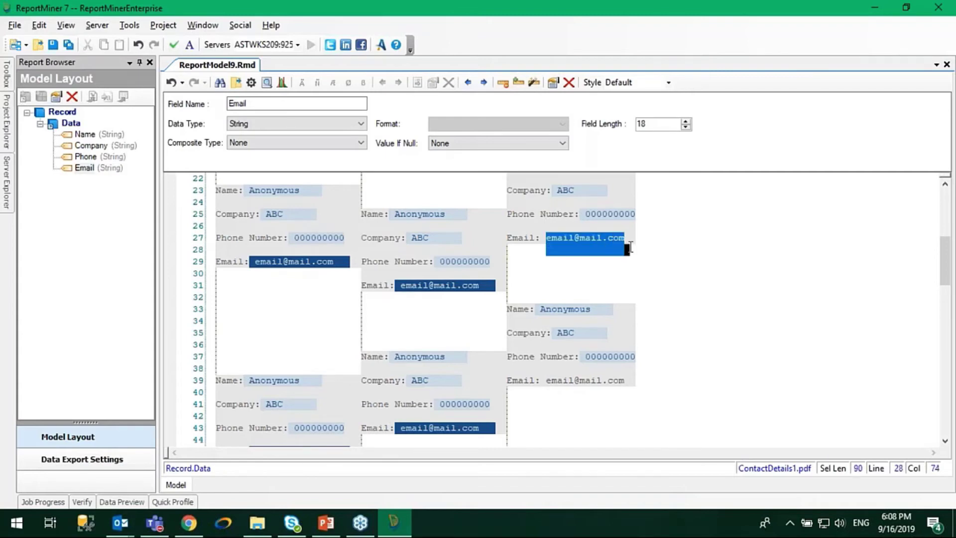
left_click_drag(551, 380, 639, 380)
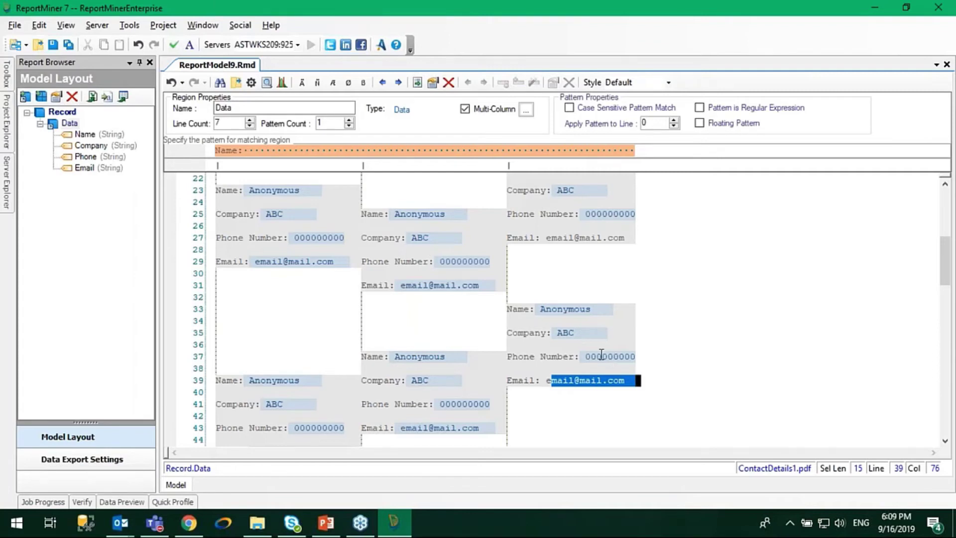
left_click(481, 283)
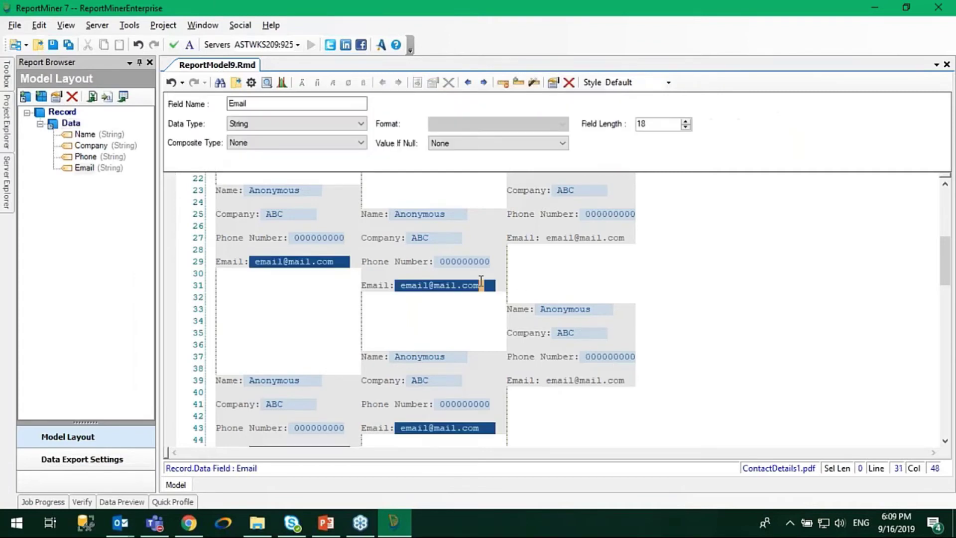
left_click(503, 83)
left_click(502, 83)
left_click(503, 83)
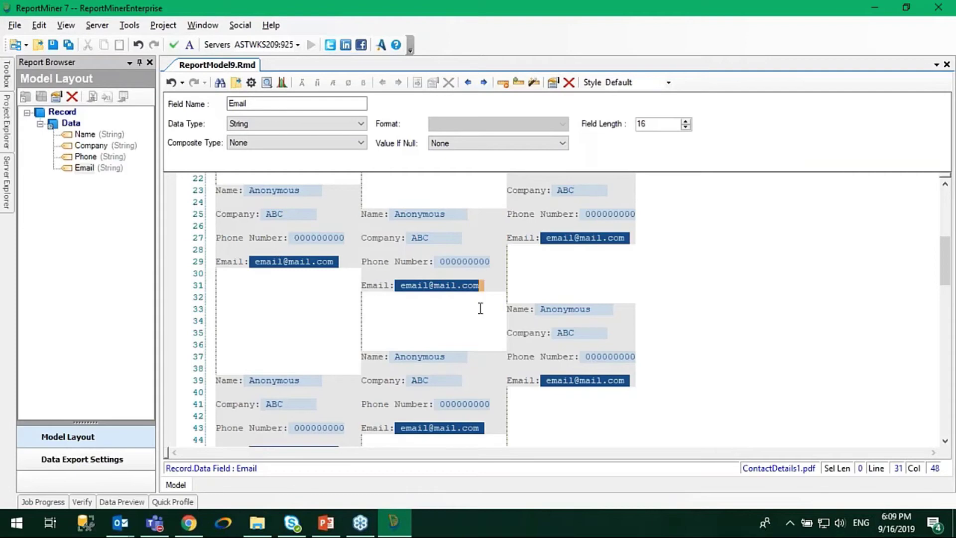
Set the Email field to start after the string "Email:" in the current line and run till the end of the line
right_click(420, 285)
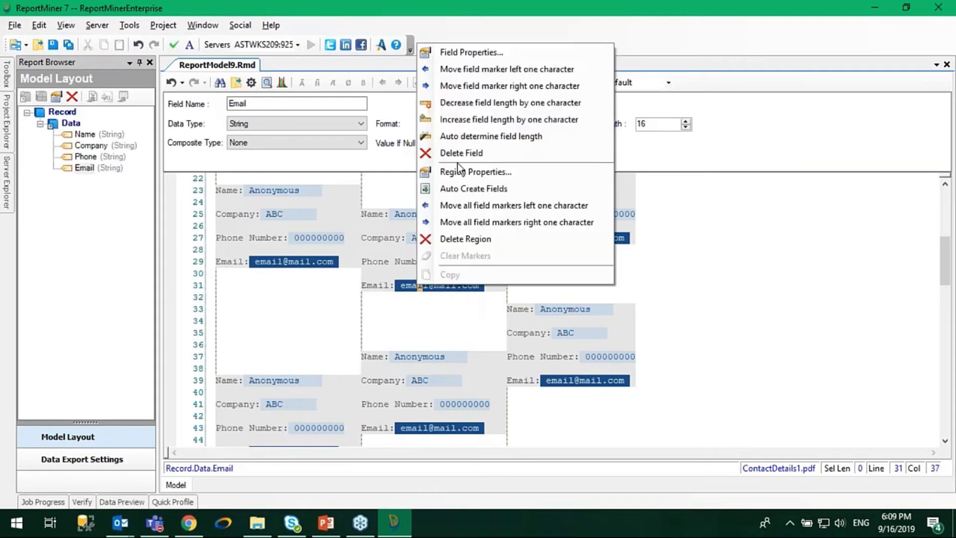
left_click(453, 52)
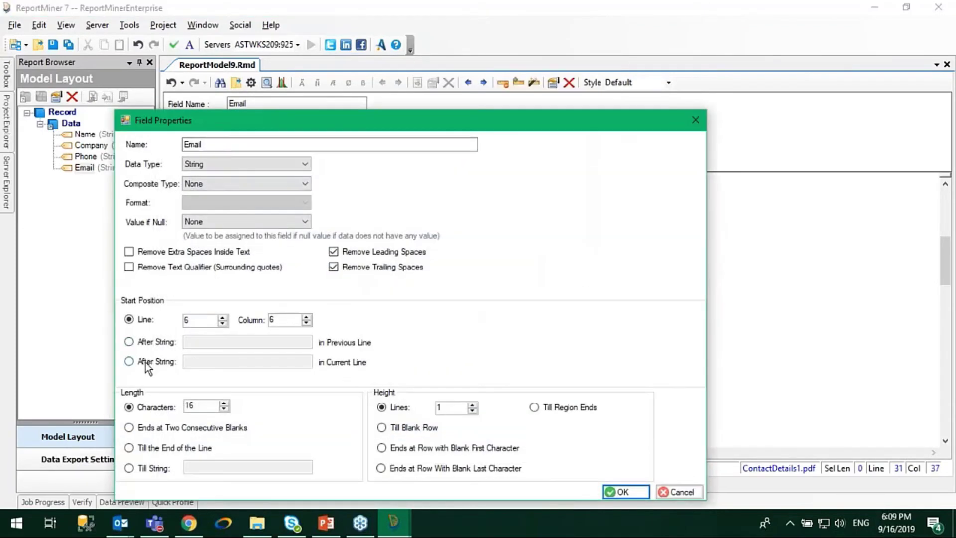
left_click(150, 365)
left_click(245, 362)
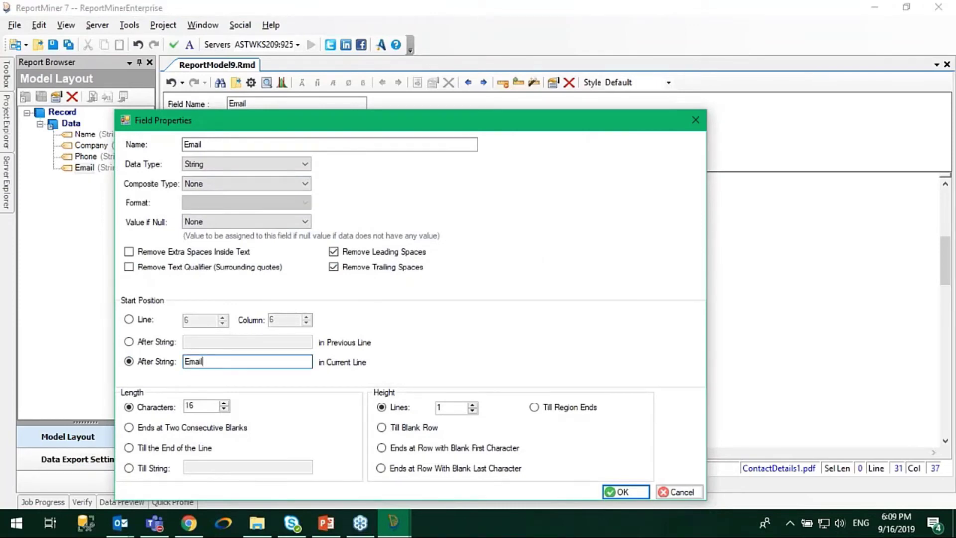
left_click(137, 447)
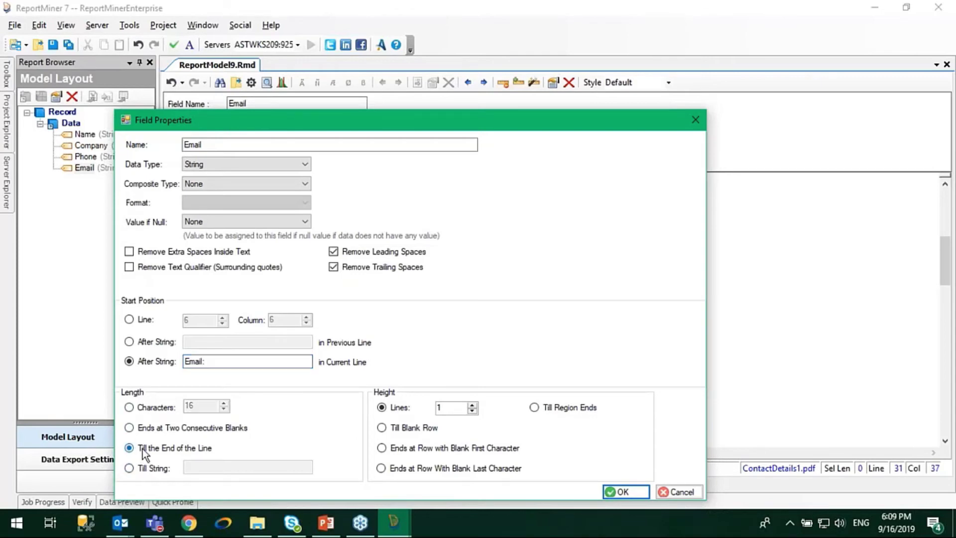
left_click(630, 492)
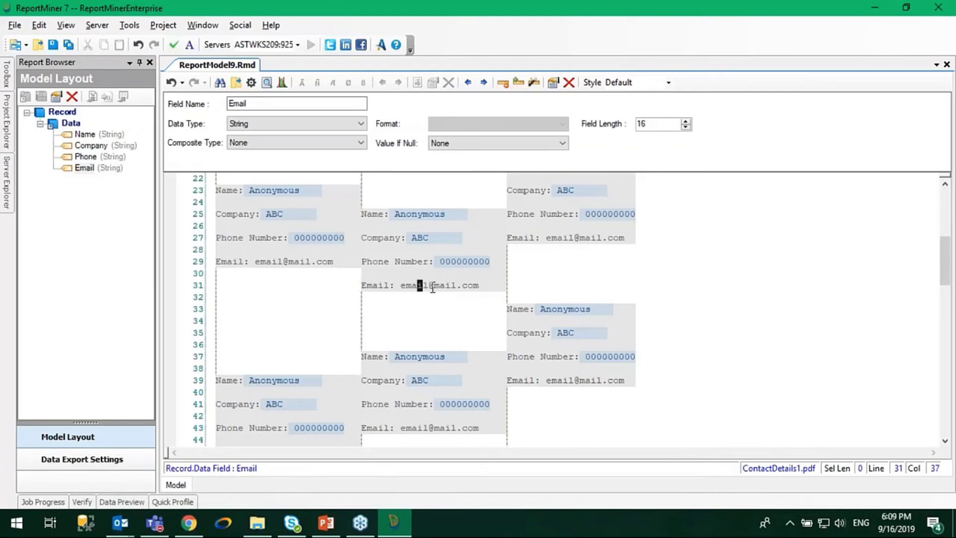
Review the Email field's start string and length settings against the email lines in the report
scroll(409, 362, "up", 2)
scroll(409, 362, "down", 1)
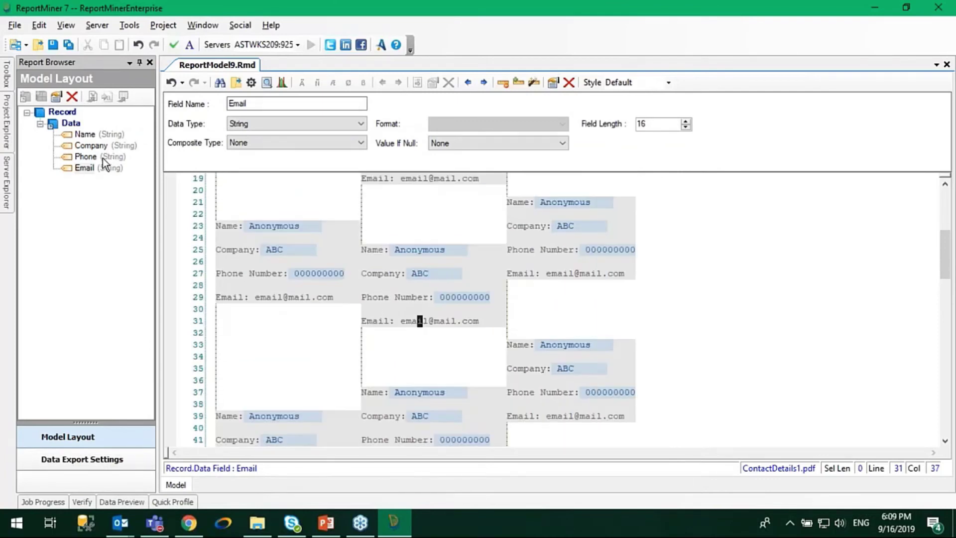
double_click(83, 166)
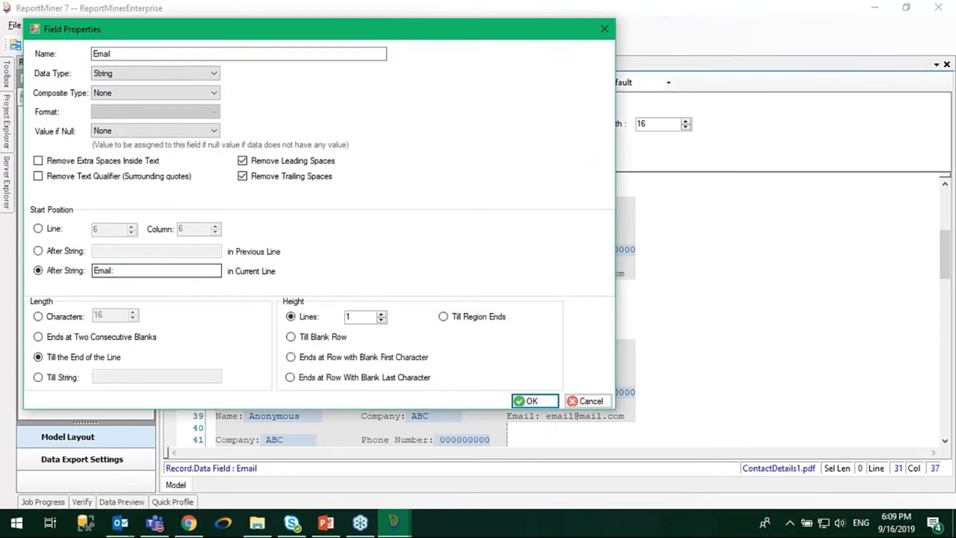
left_click(125, 270)
left_click(550, 400)
left_click(569, 415)
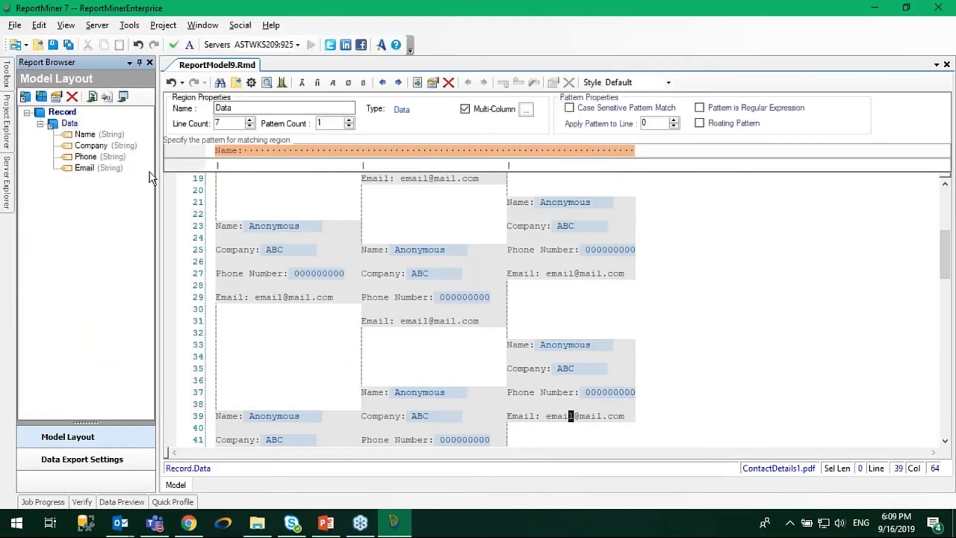
Add a trailing space after "Email:" in the Email field's current-line start string
right_click(82, 167)
left_click(95, 172)
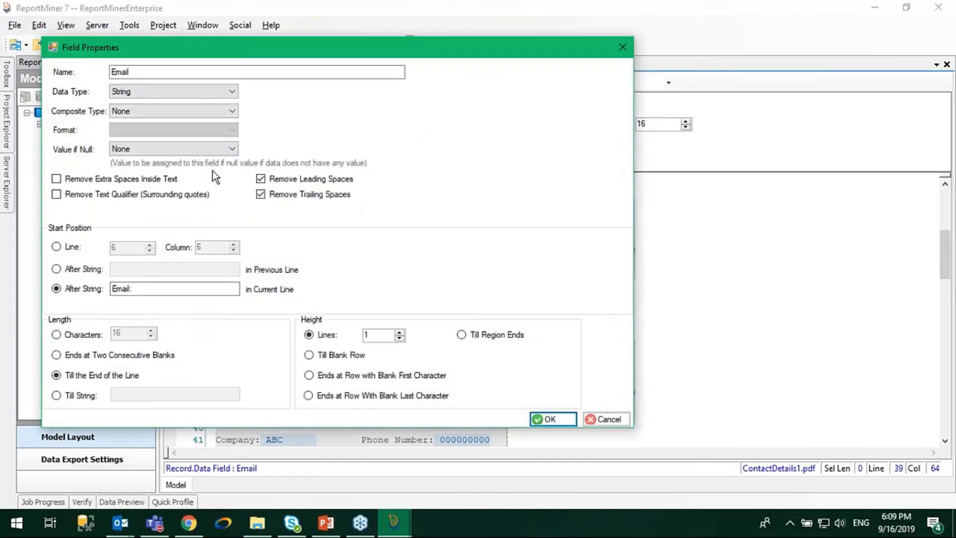
left_click_drag(261, 49, 470, 35)
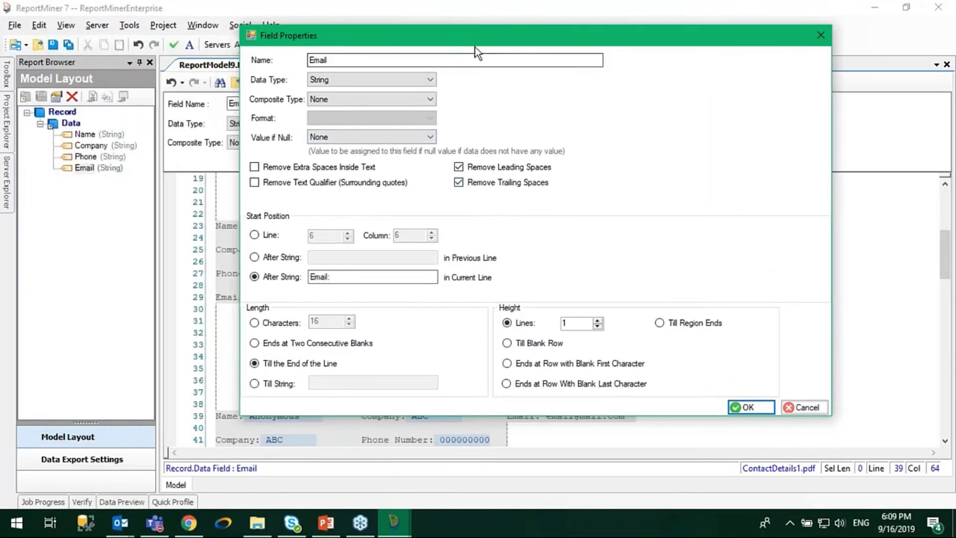
left_click_drag(470, 43, 444, 14)
left_click(323, 254)
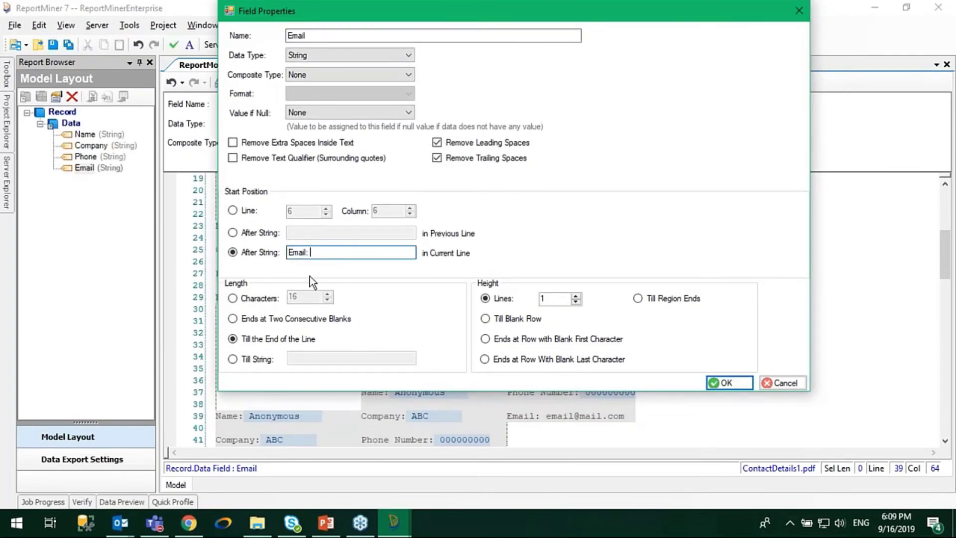
left_click(726, 383)
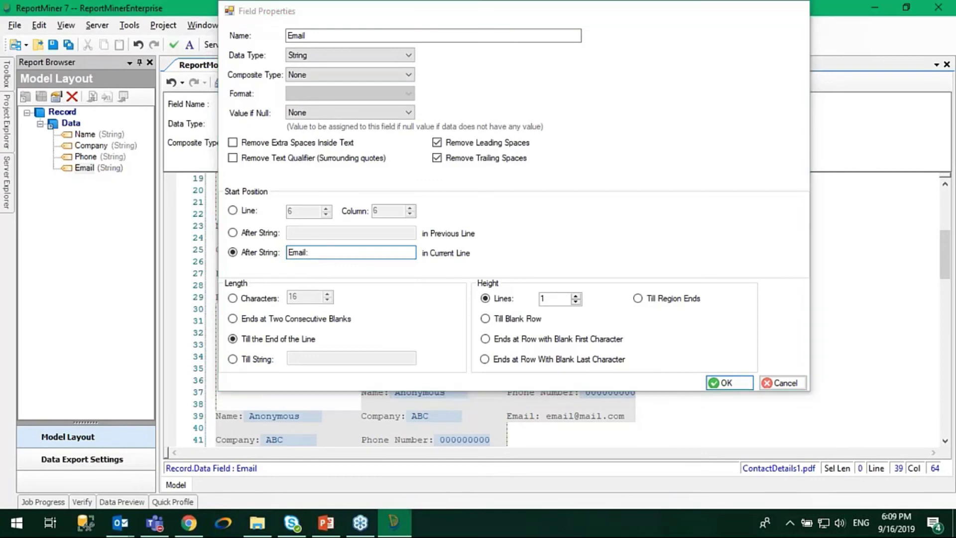
left_click(294, 251)
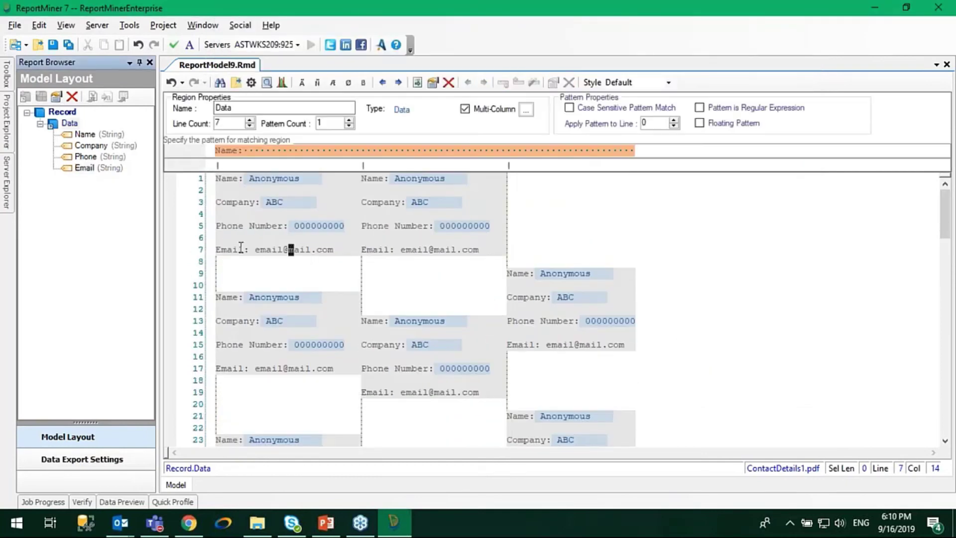
right_click(65, 124)
left_click(78, 132)
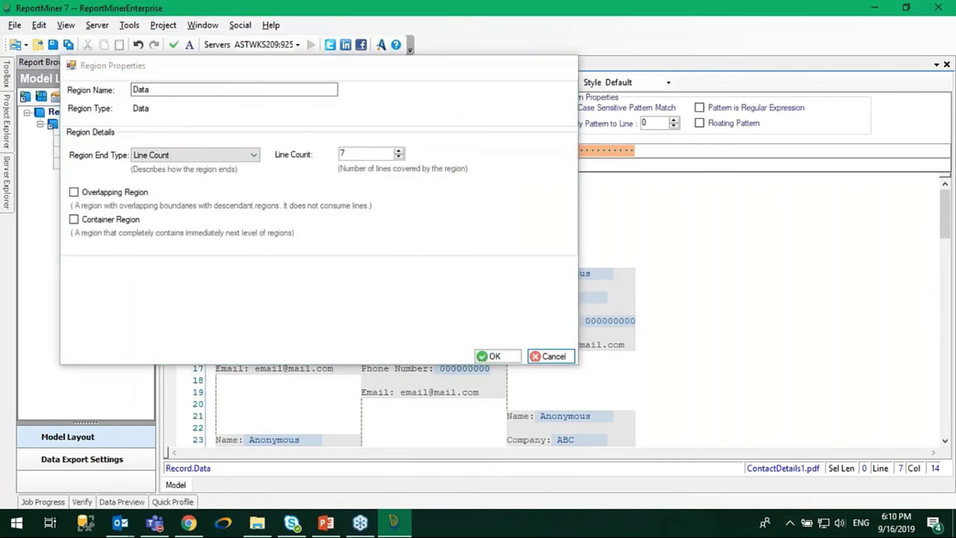
left_click(549, 360)
Change the Email field's length to a fixed count of 12 characters
left_click(84, 156)
left_click(82, 166)
right_click(83, 165)
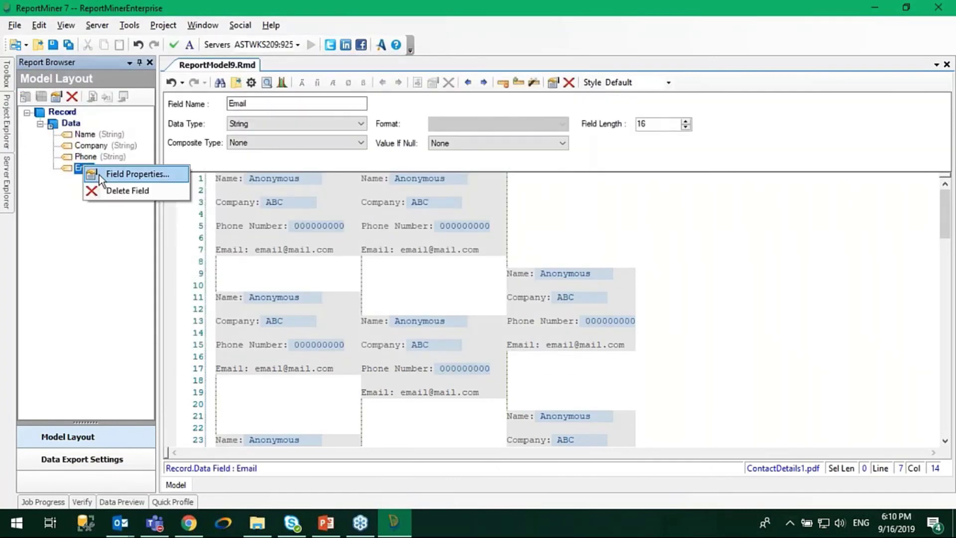
left_click(100, 174)
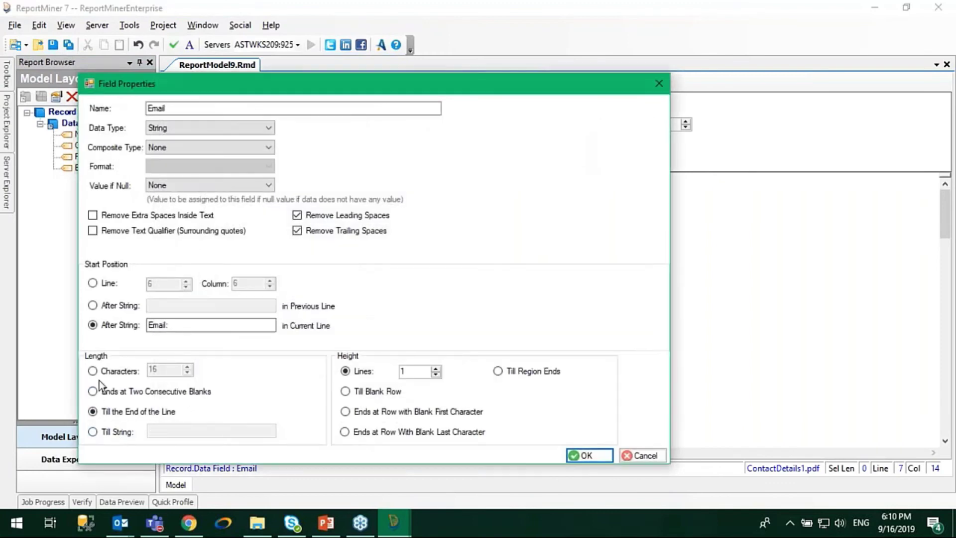
left_click(98, 375)
double_click(164, 369)
type("12")
left_click(588, 453)
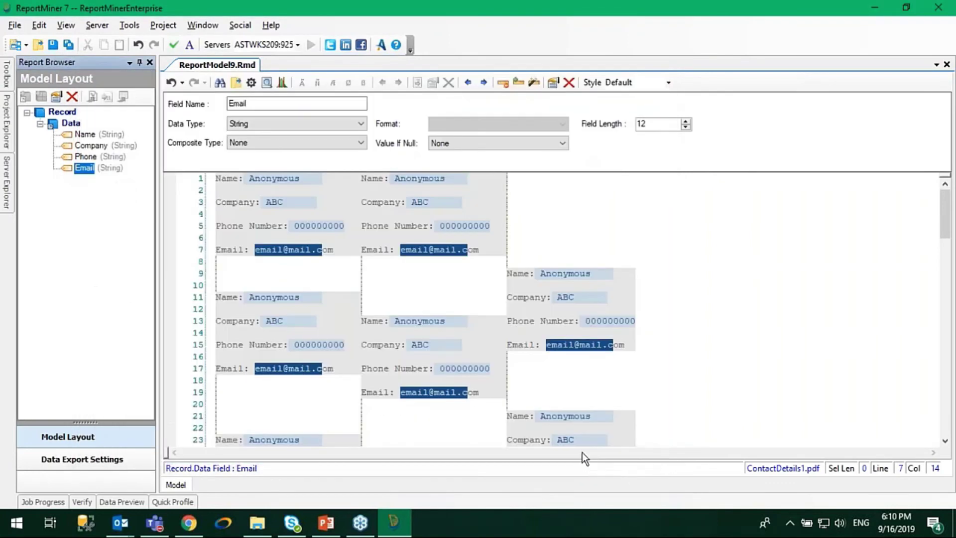
Lengthen the Email field to 15 characters so it covers the full addresses throughout the report
left_click(521, 81)
left_click(521, 81)
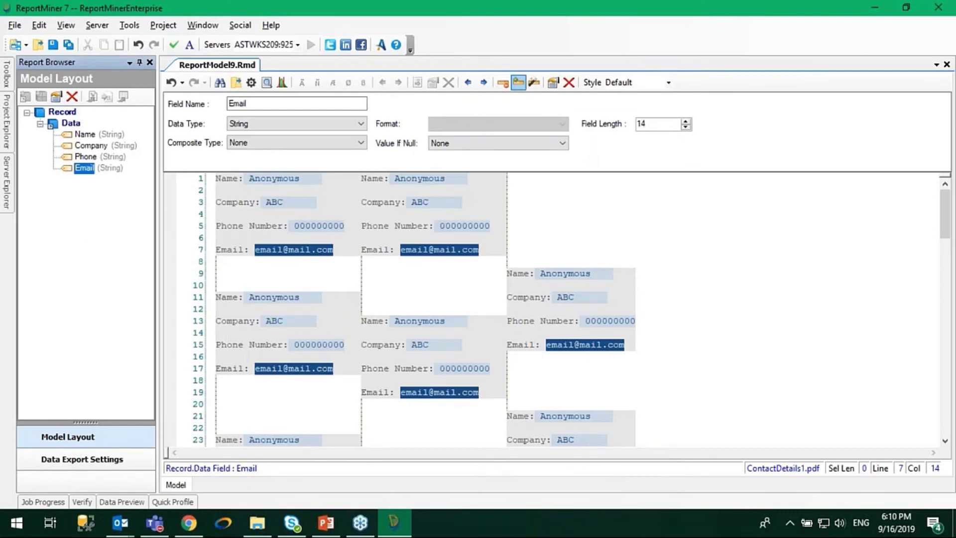
left_click(520, 81)
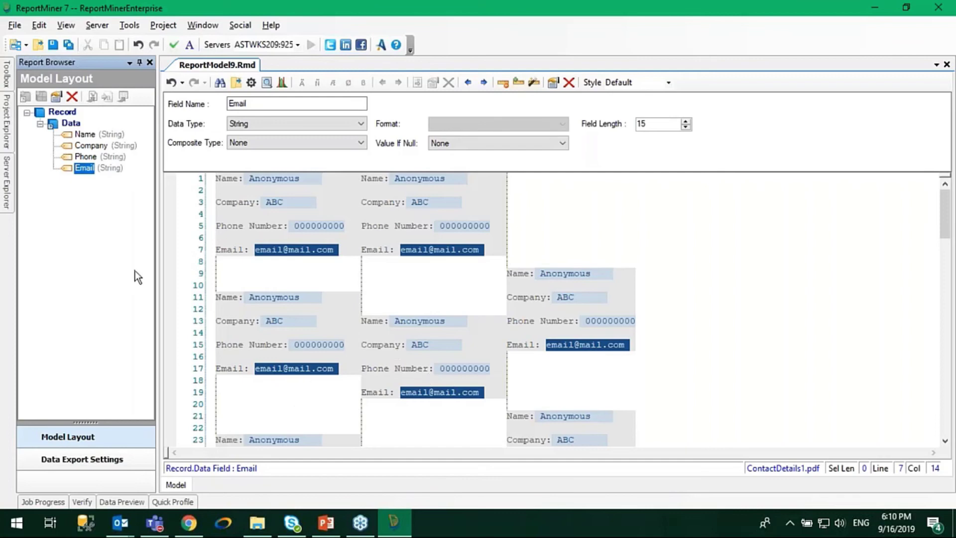
scroll(484, 386, "down", 6)
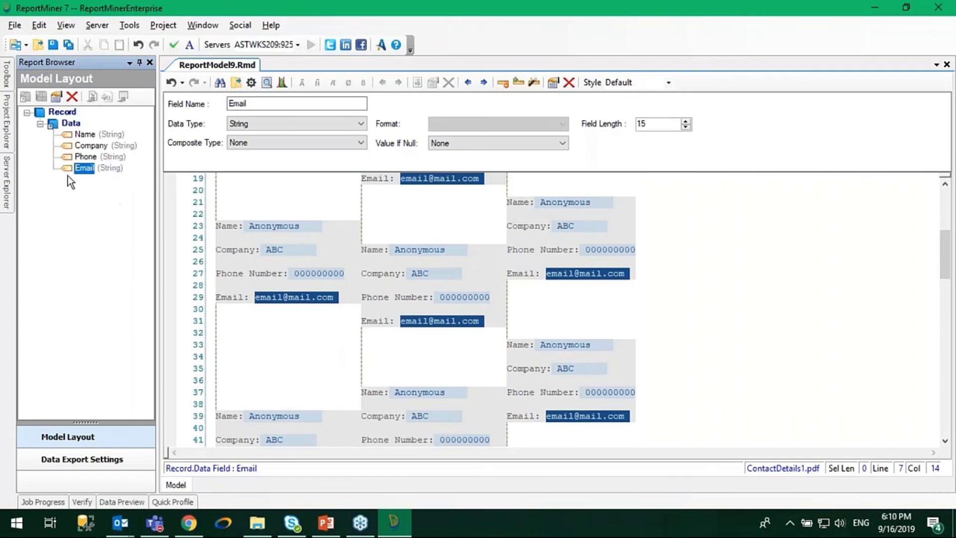
Review the start position, length and height settings in the Email field's properties
right_click(75, 171)
left_click(102, 199)
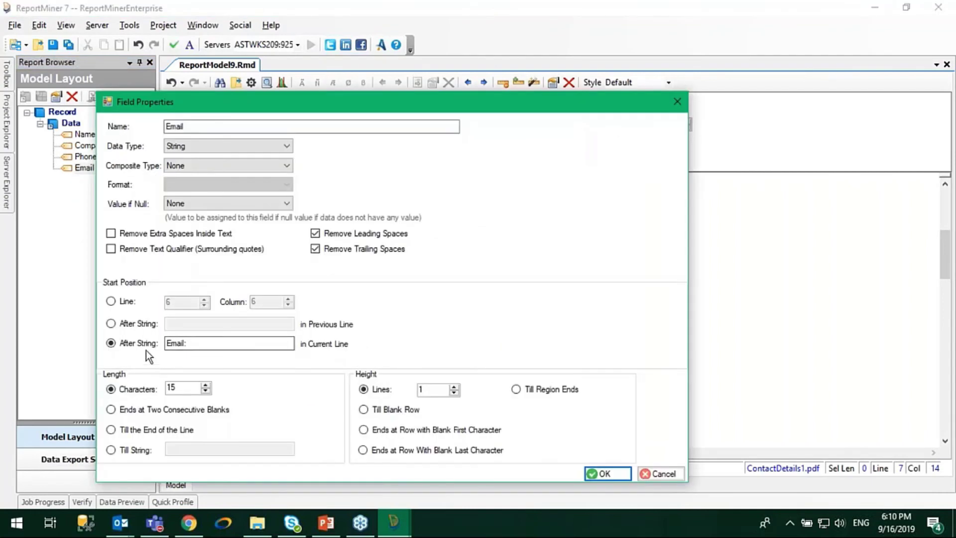
left_click(613, 478)
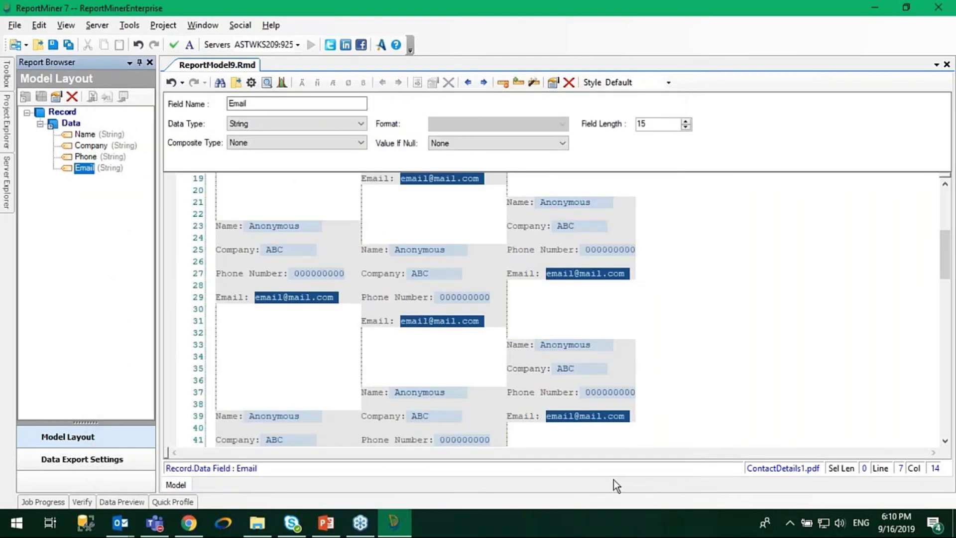
left_click(672, 408)
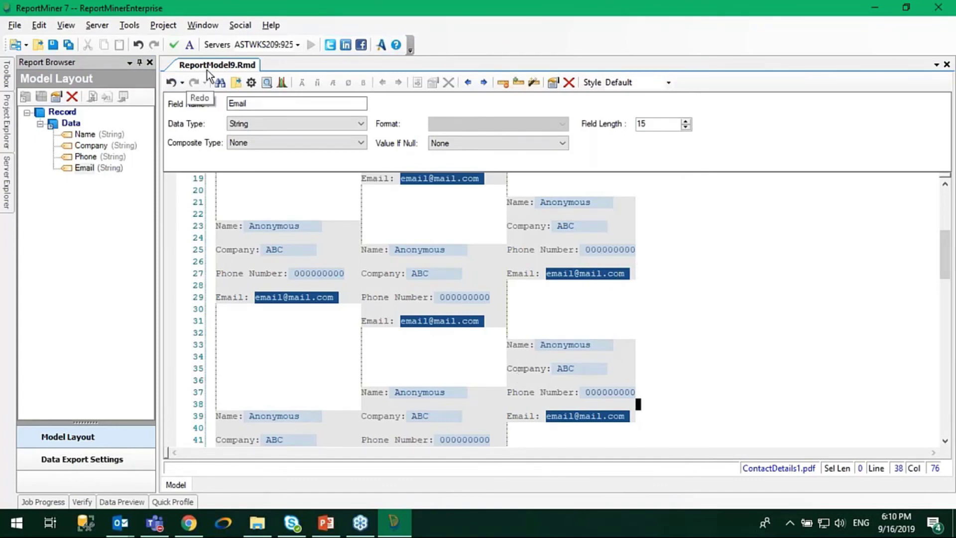
Preview the data extracted by the report model and compare it with the captured regions across the report's columns
left_click(268, 83)
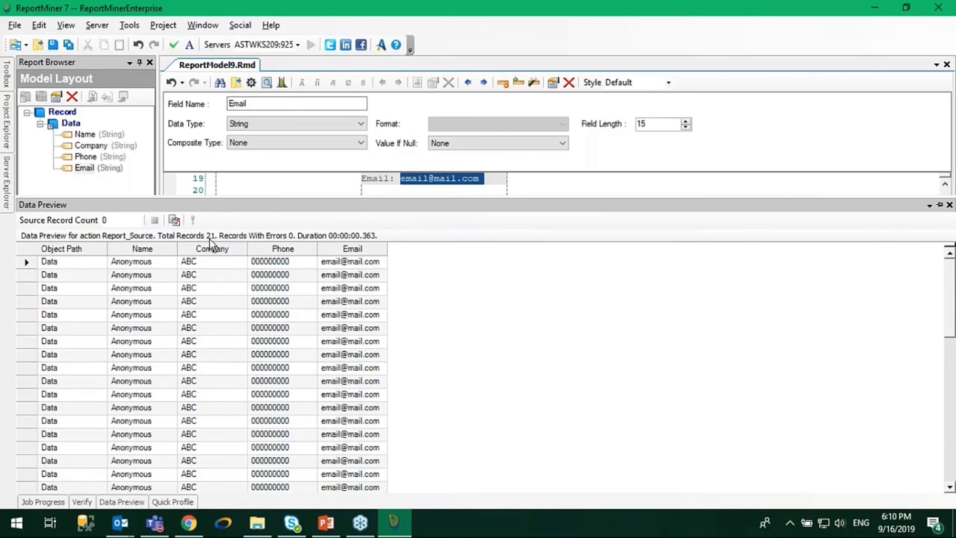
left_click(539, 180)
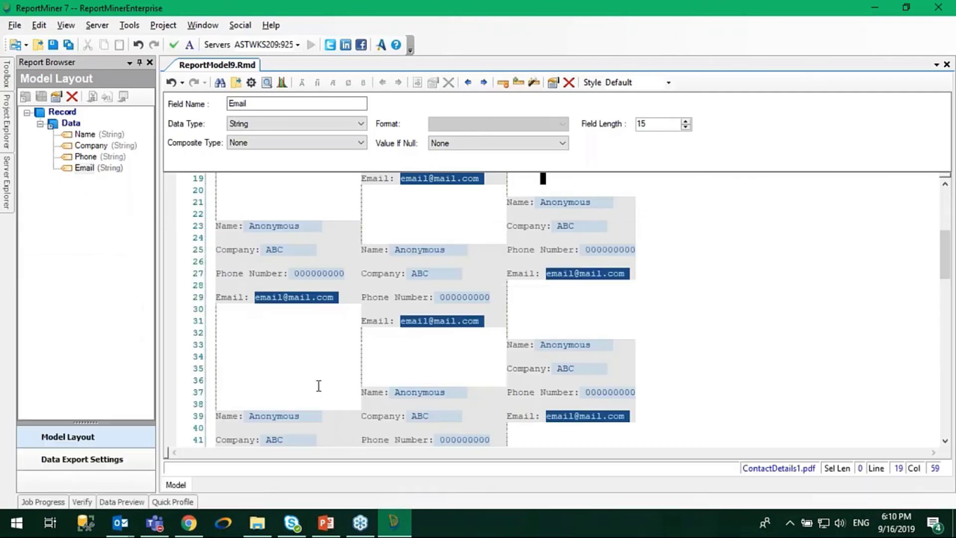
scroll(319, 380, "up", 4)
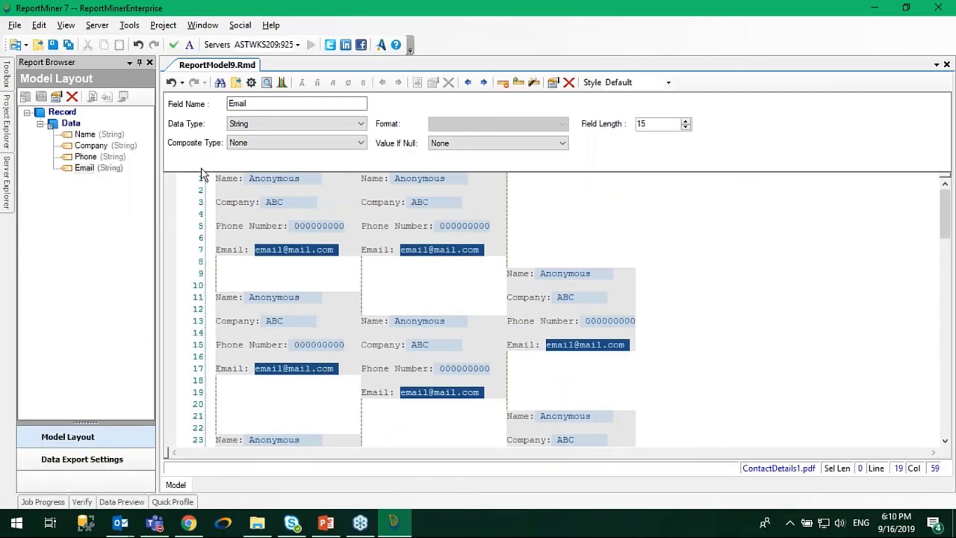
scroll(513, 376, "down", 6)
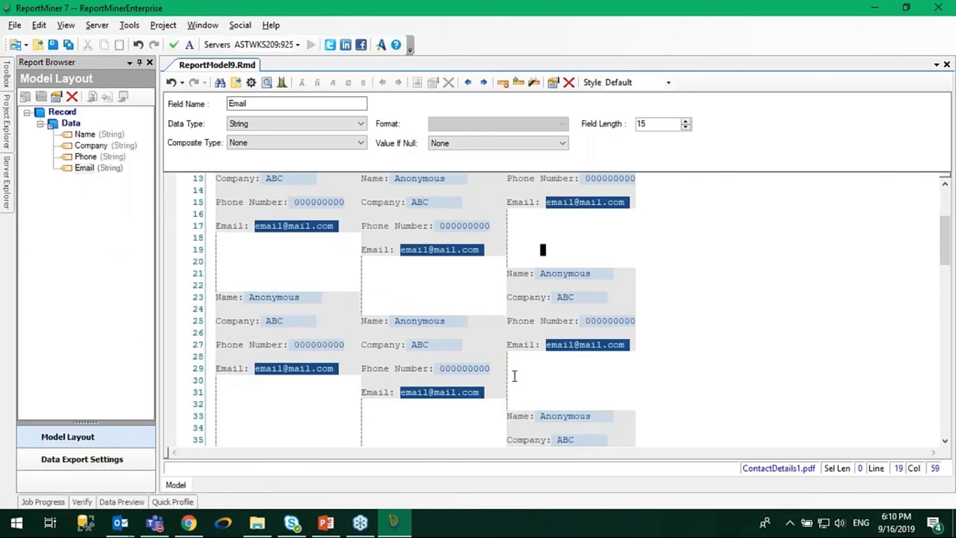
scroll(512, 376, "down", 5)
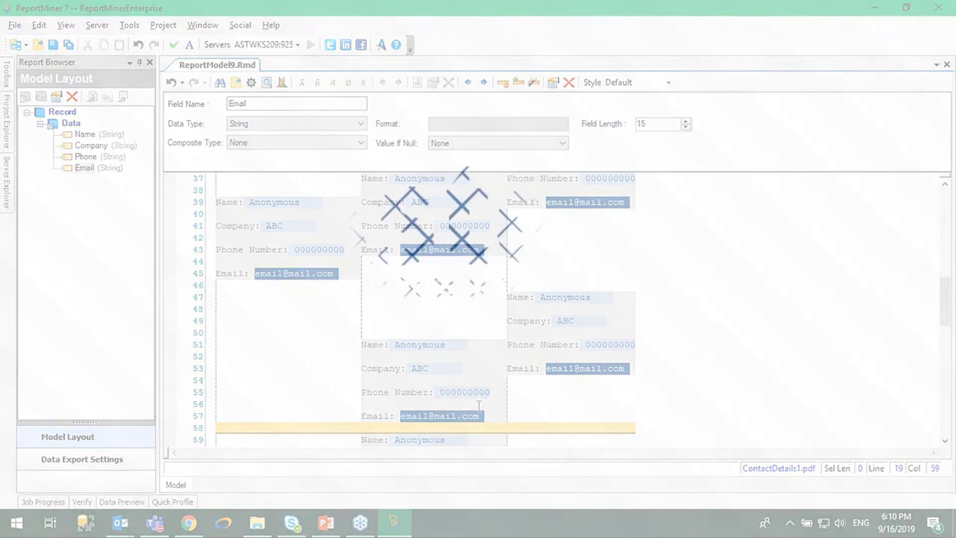